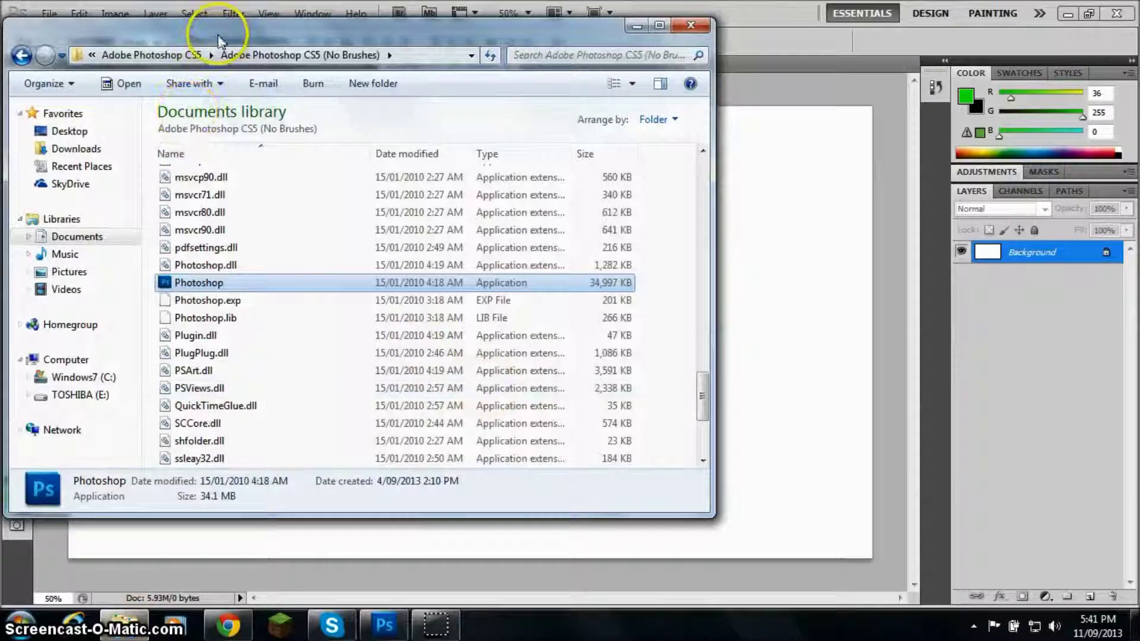
- Browse the TOSHIBA (E:) drive to All pictures > My Pictures and select the epic-color-boom-p-hd-1309054 image
left_click(156, 403)
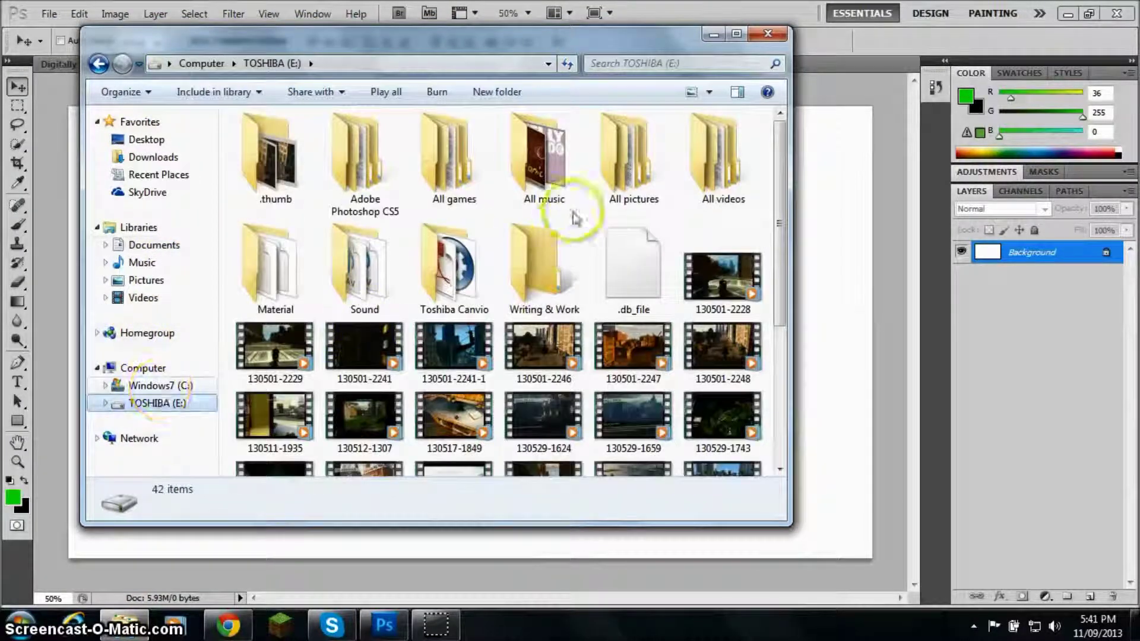
double_click(622, 155)
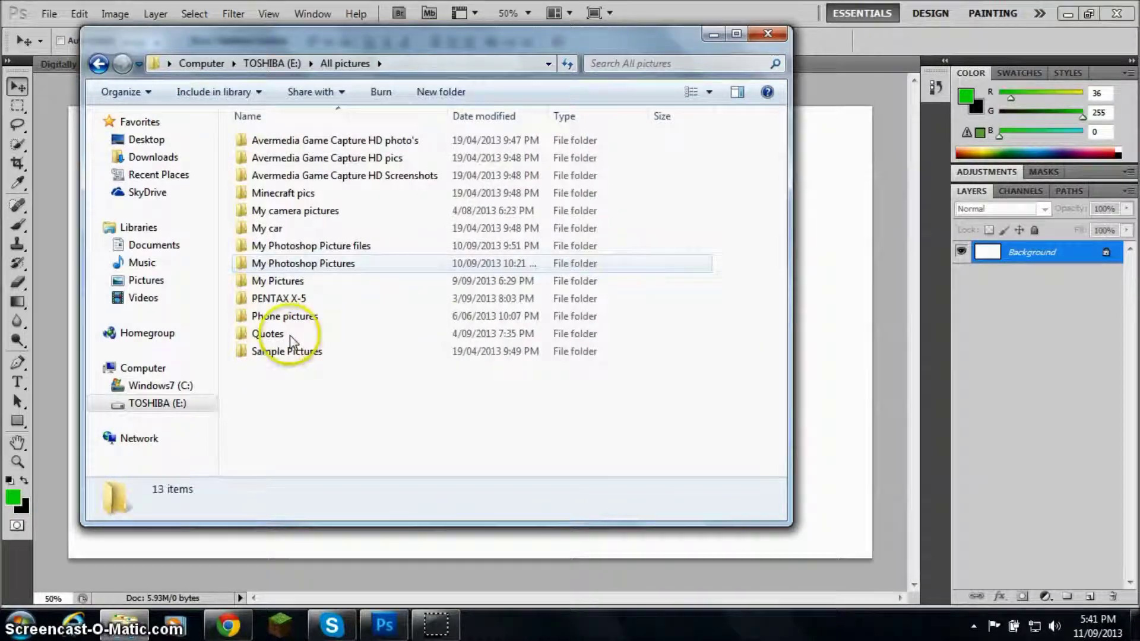
left_click(312, 282)
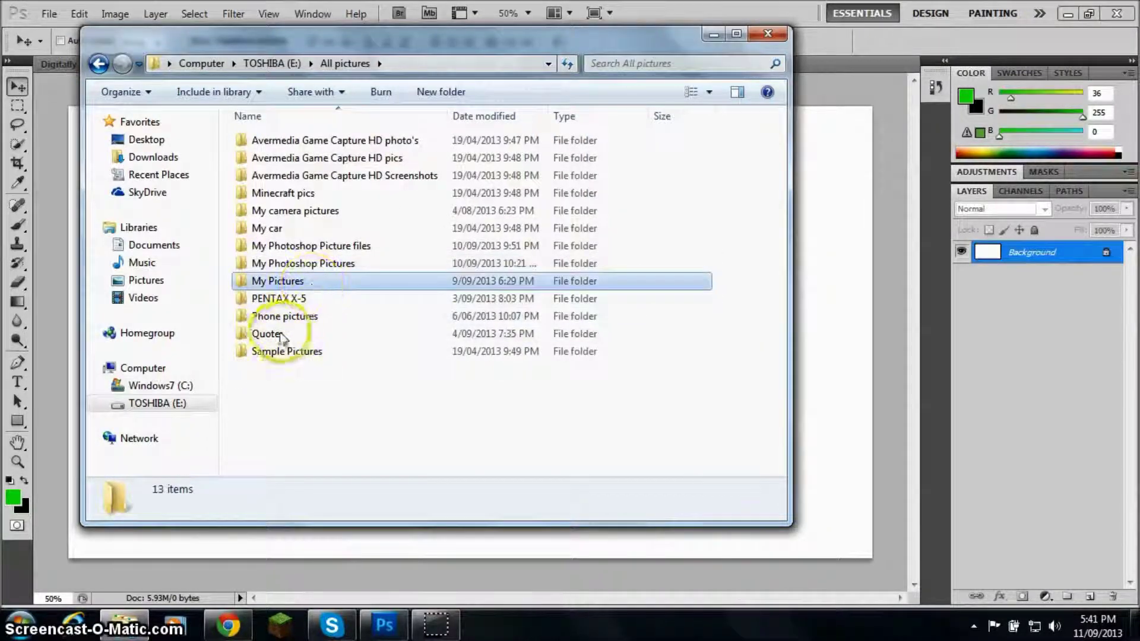
double_click(306, 283)
left_click_drag(783, 142, 782, 255)
left_click(454, 254)
- Place the epic-color-boom-p-hd-1309054 image into the Untitled-1 document, scaled to 100.45% to cover the canvas
left_click_drag(538, 47, 883, 199)
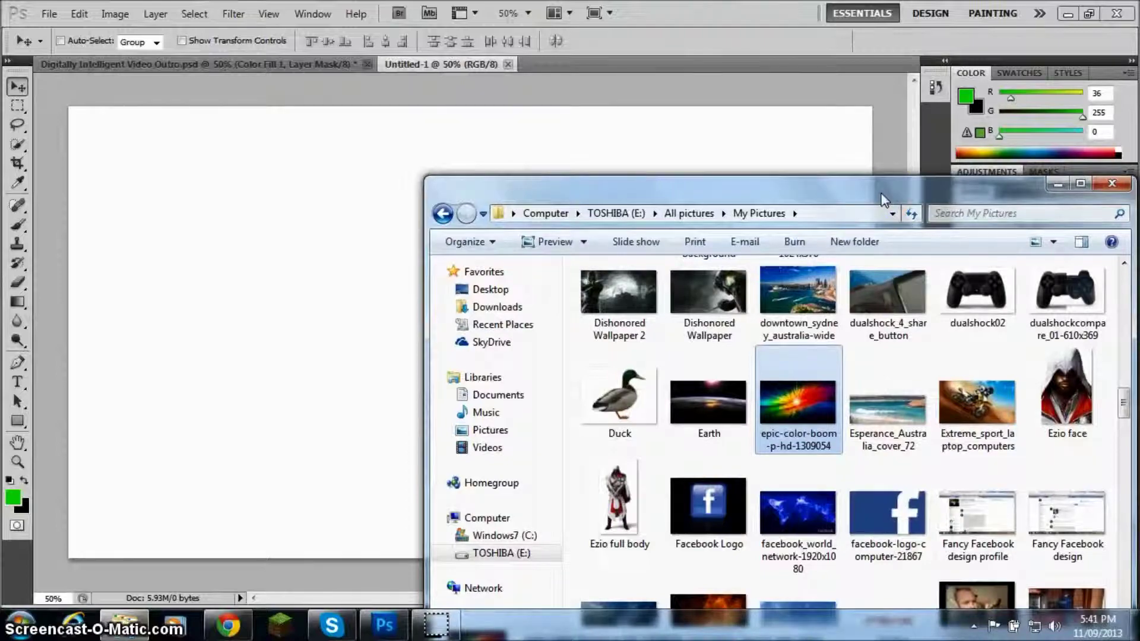
left_click_drag(864, 198, 912, 188)
left_click_drag(846, 395, 367, 273)
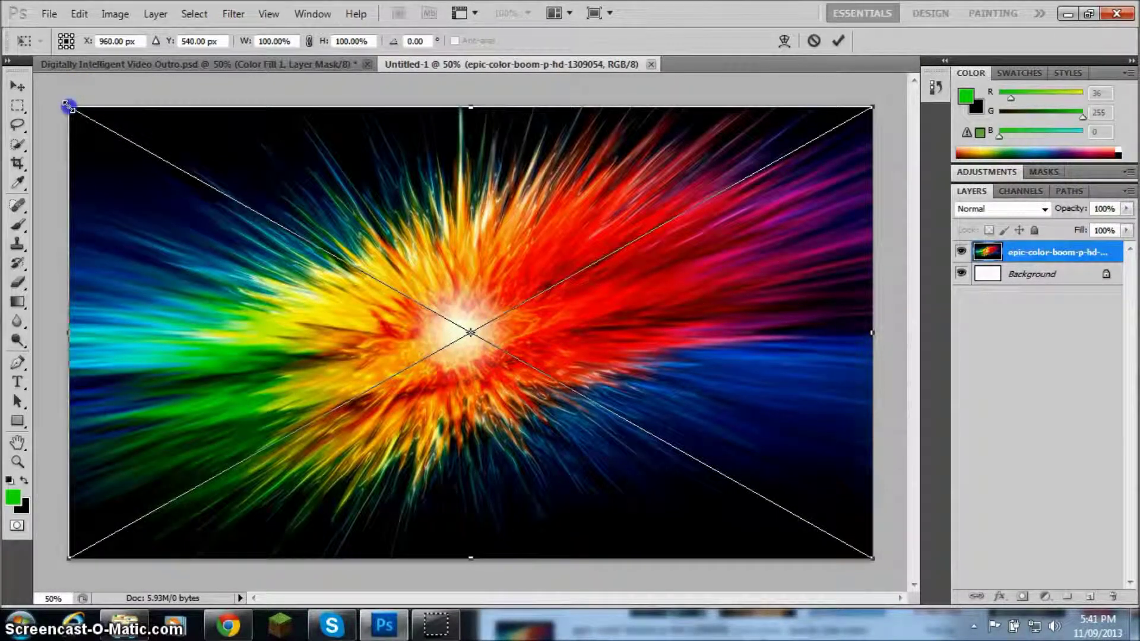
left_click_drag(68, 106, 66, 105)
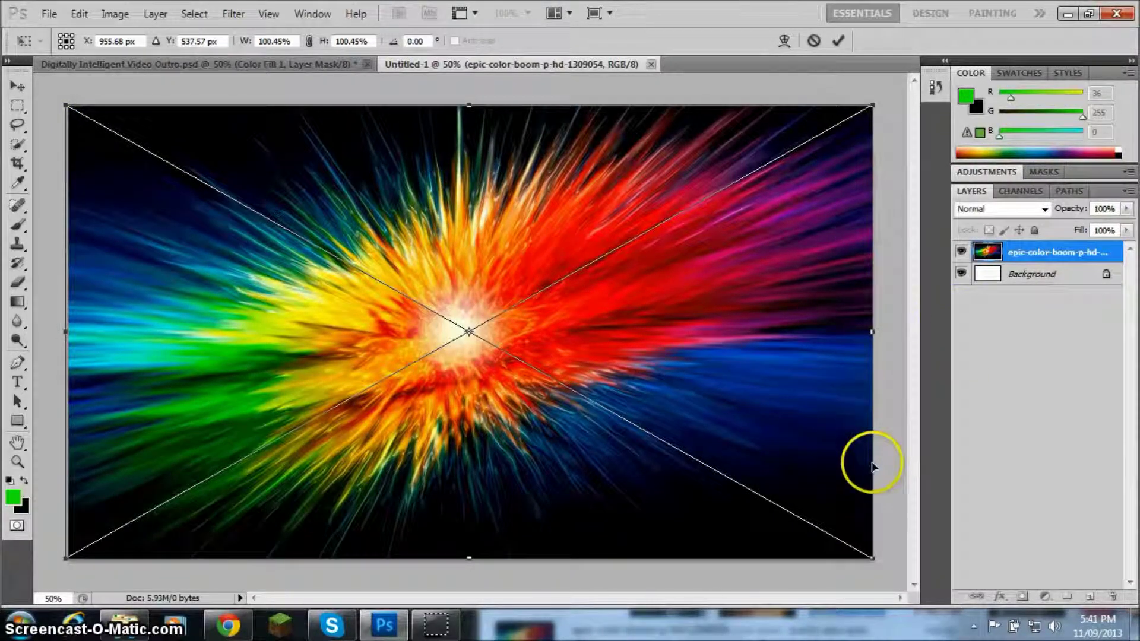
left_click(839, 42)
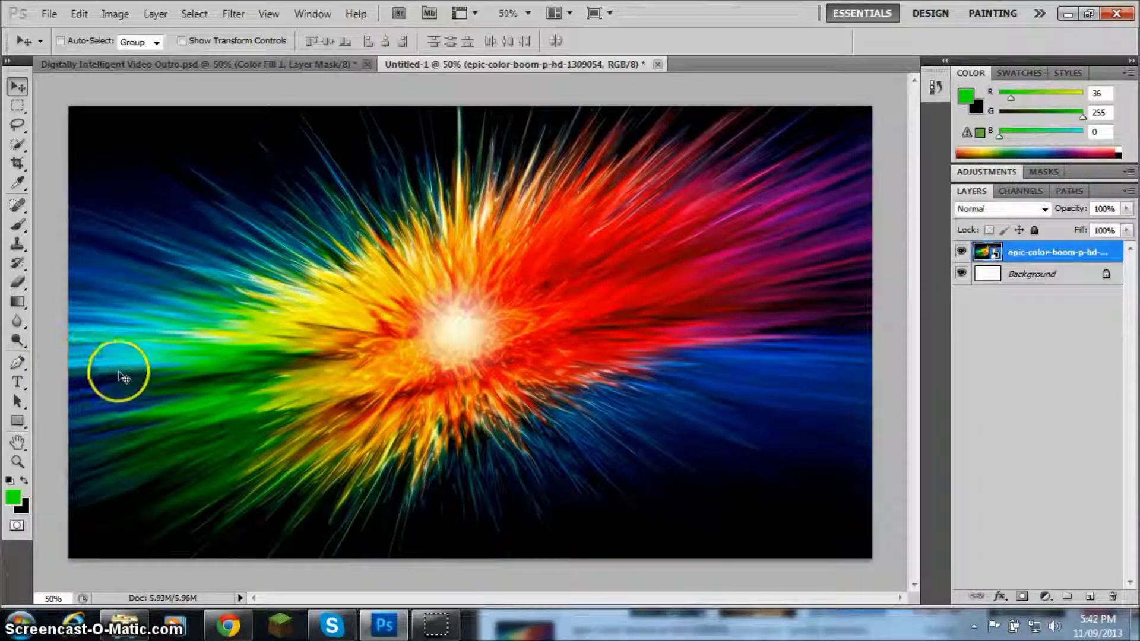
- Activate the Rectangle Tool and set its shape colour to white
left_click(19, 423)
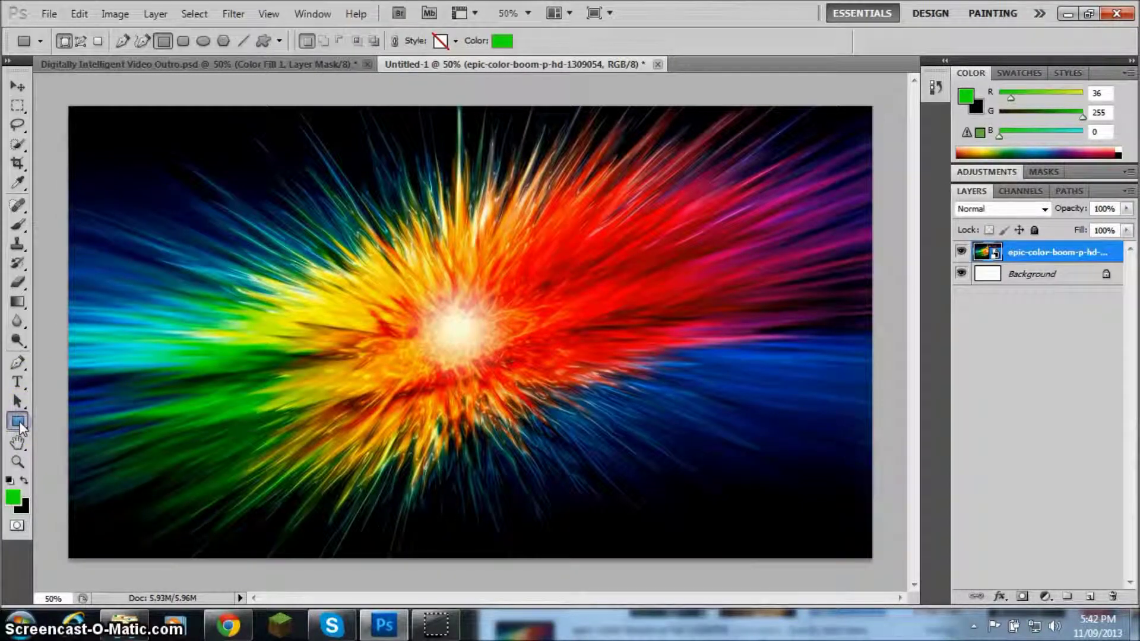
left_click(18, 425)
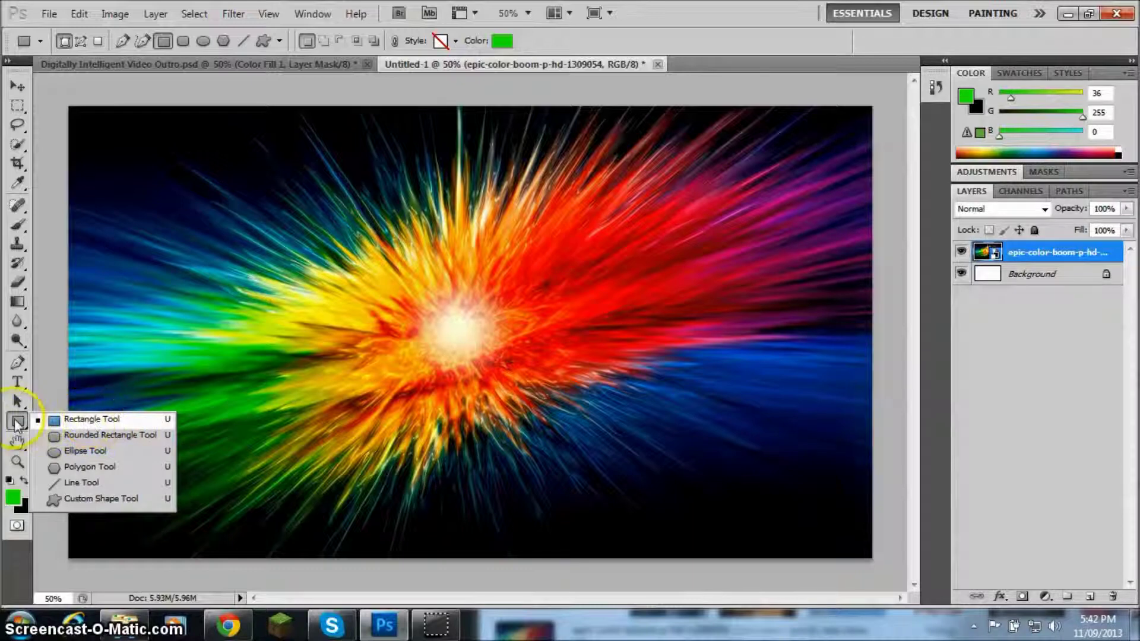
left_click(74, 421)
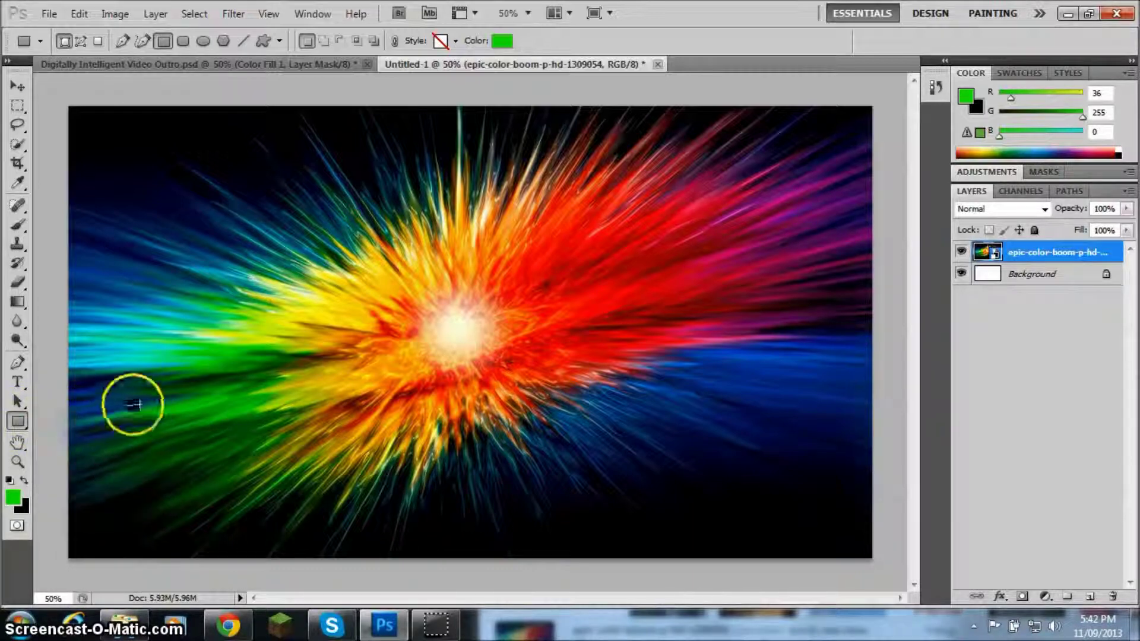
left_click(502, 40)
left_click(458, 153)
left_click(739, 140)
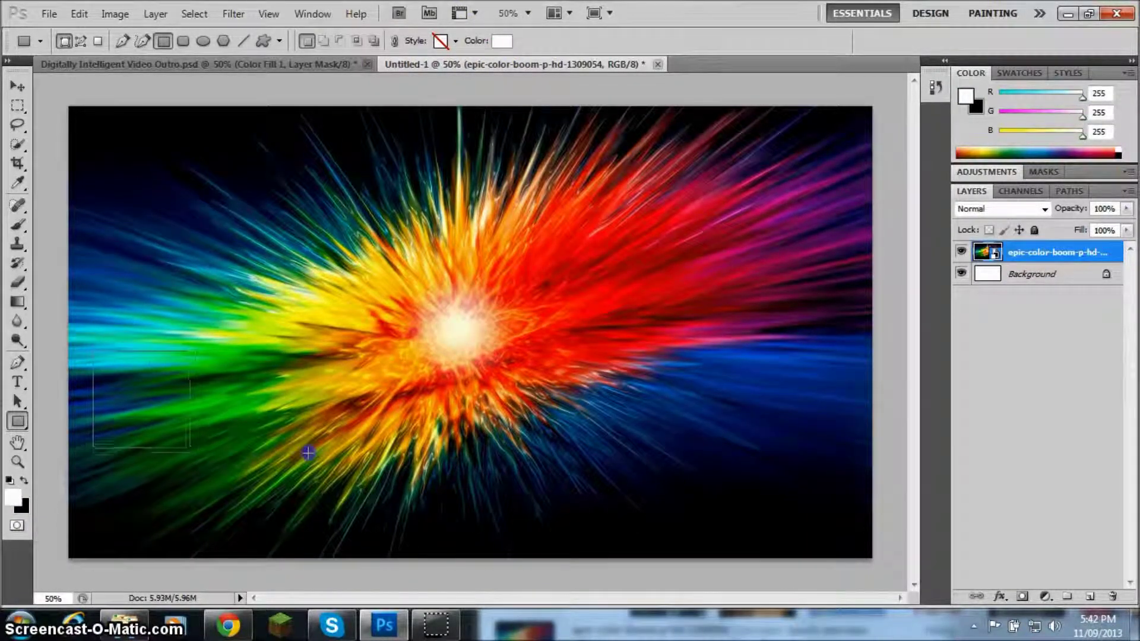
left_click_drag(259, 517, 379, 529)
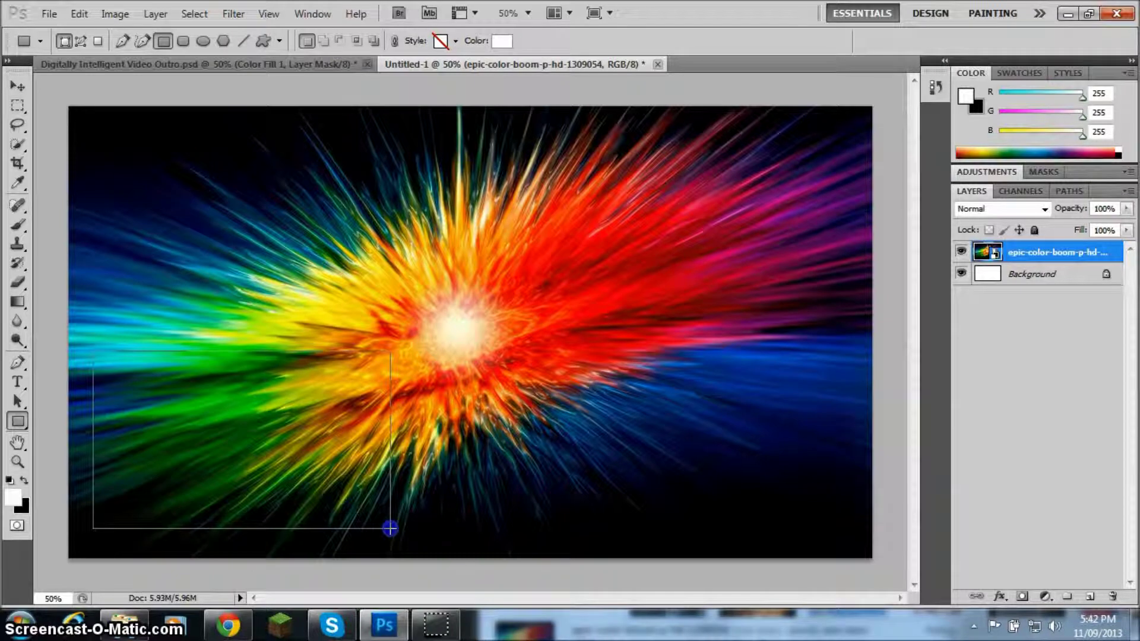
left_click_drag(390, 527, 390, 528)
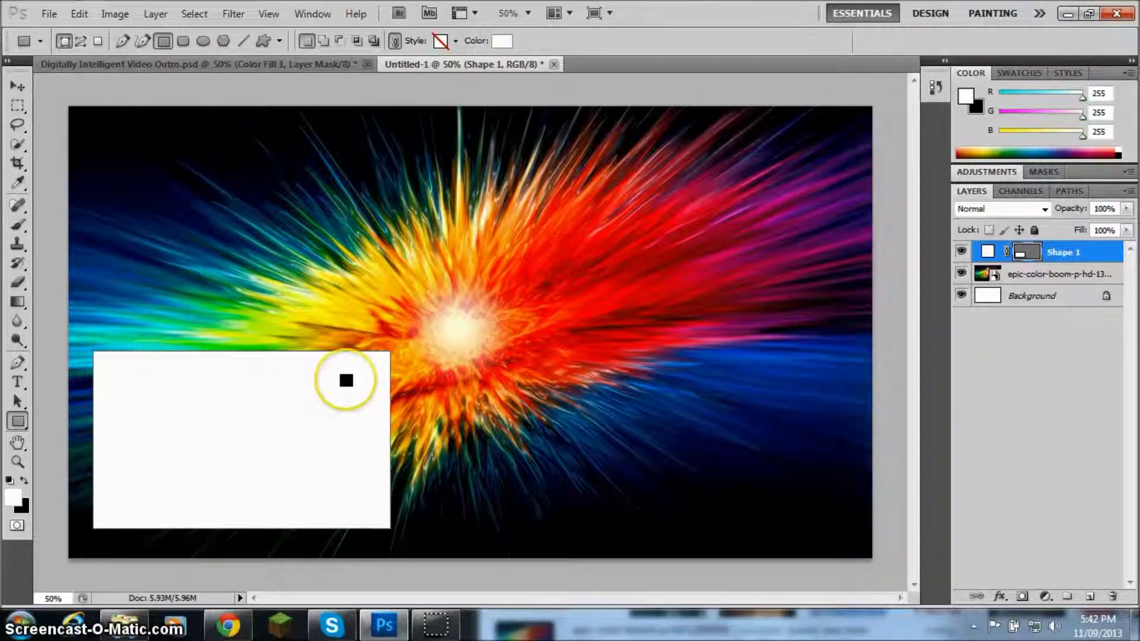
key("ctrl+z")
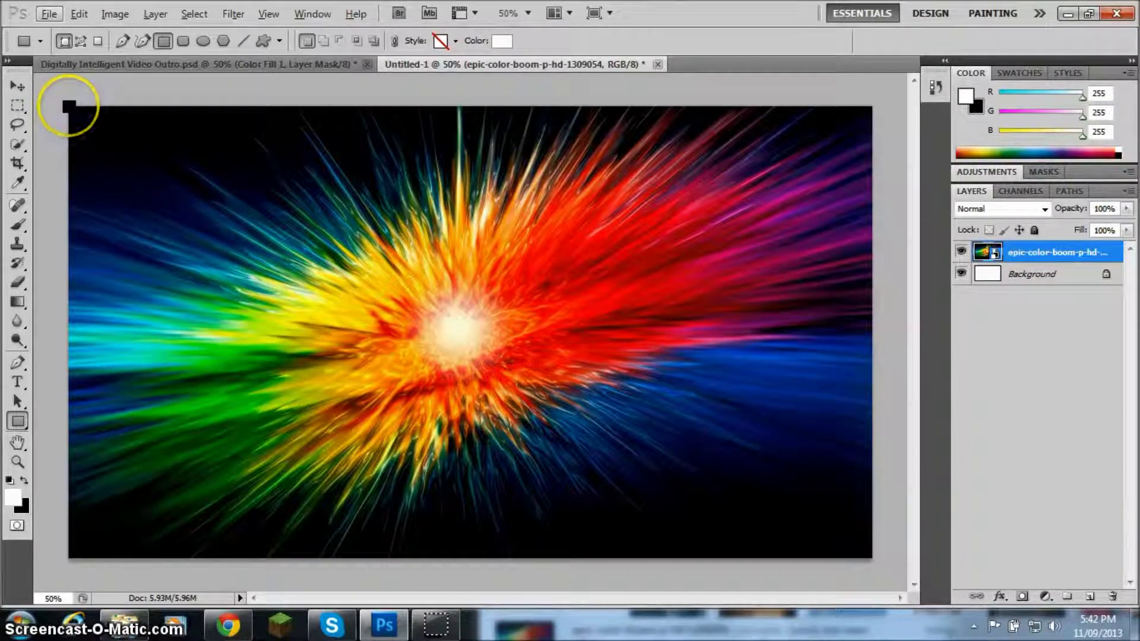
- Draw a white rectangle covering the whole canvas and show its transform controls
left_click_drag(68, 107, 870, 557)
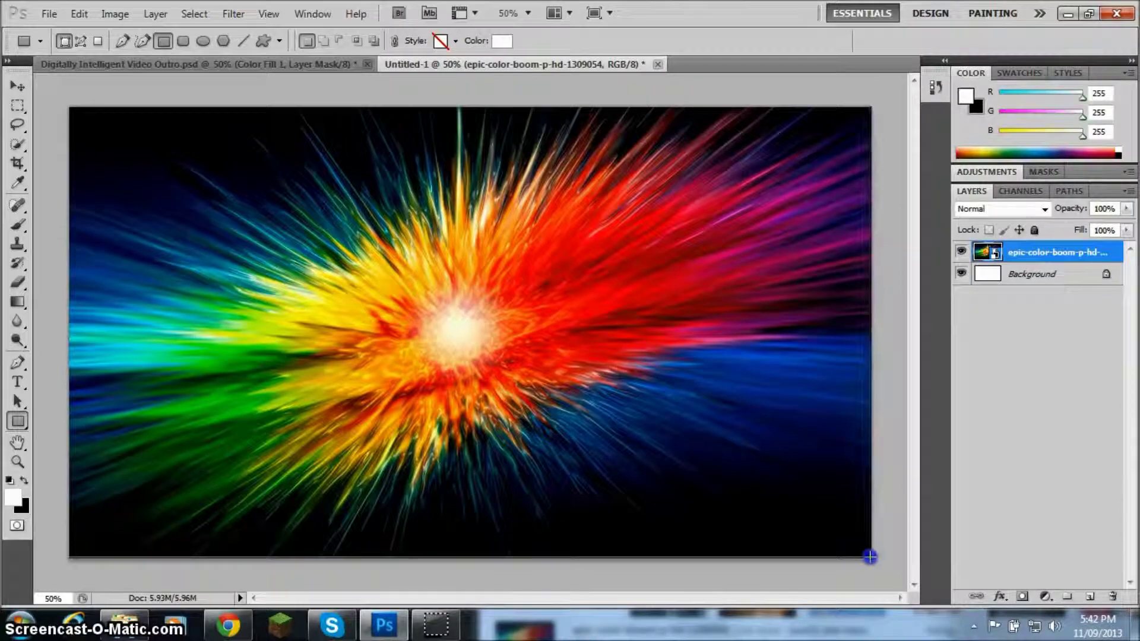
left_click_drag(871, 558, 871, 557)
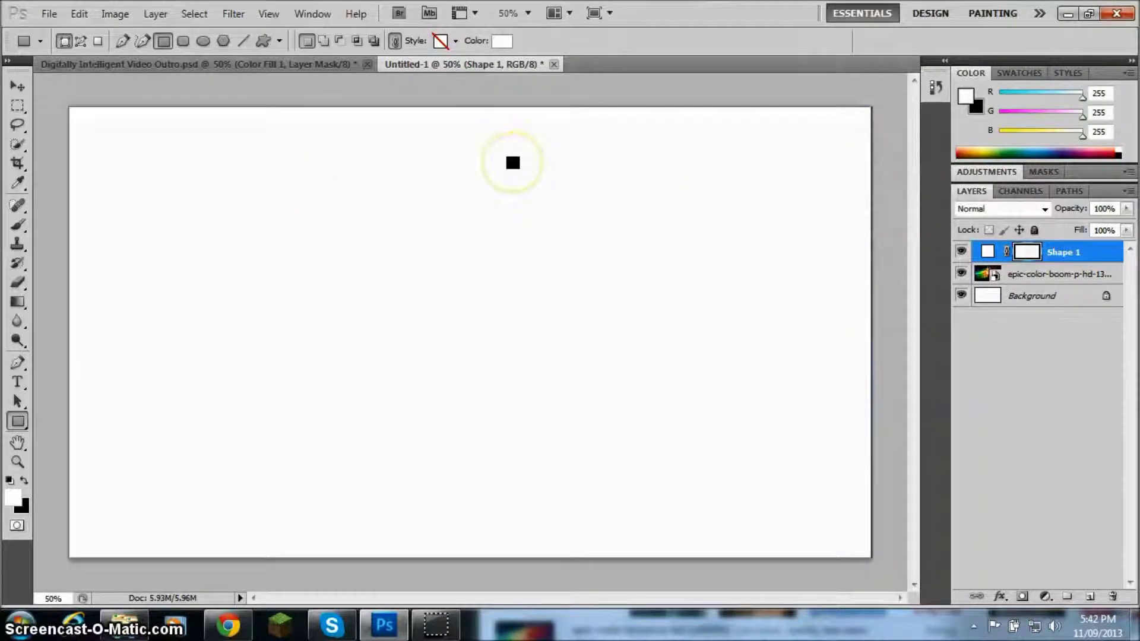
left_click(19, 88)
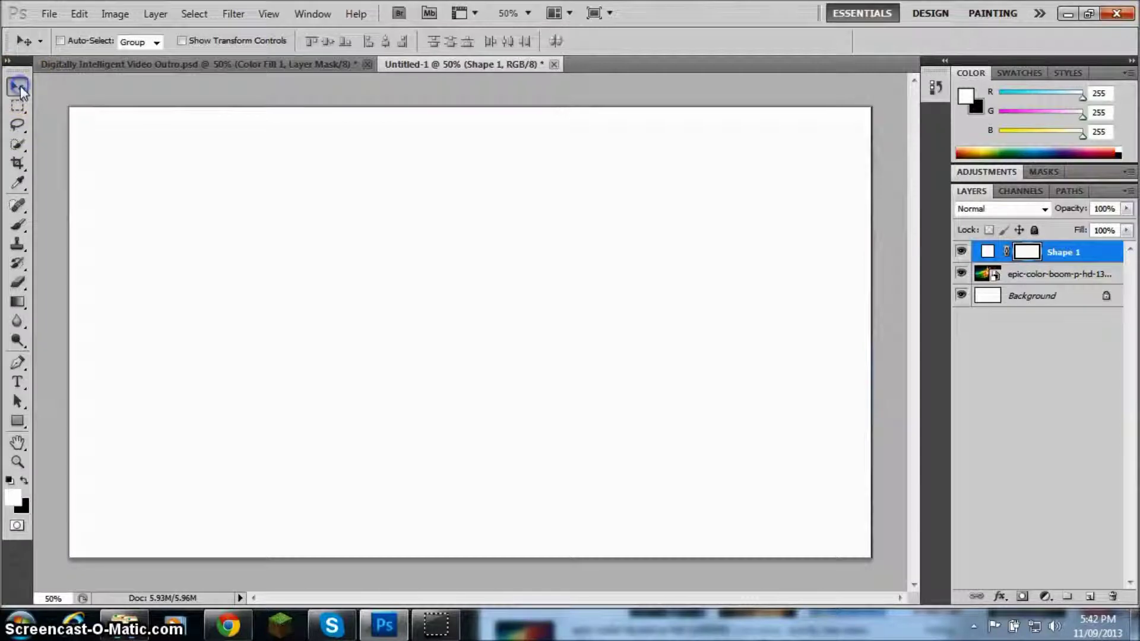
left_click(181, 41)
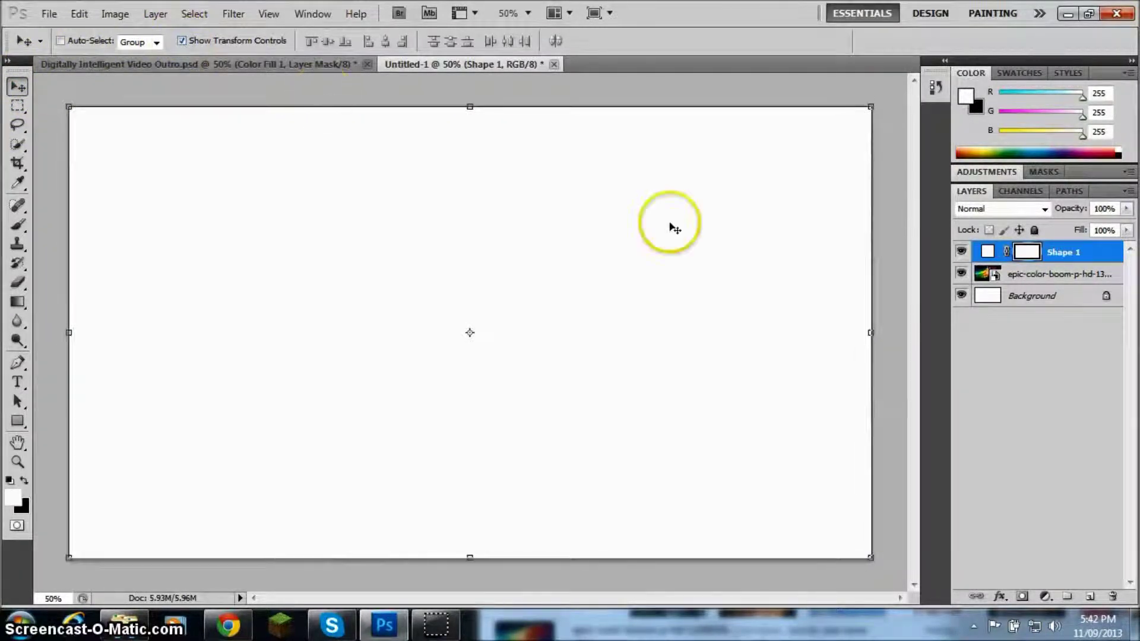
- Scale the white rectangle to about 38.18%, centre it near X 408 px, Y 663 px, and hide the transform controls
left_click_drag(869, 557, 385, 284)
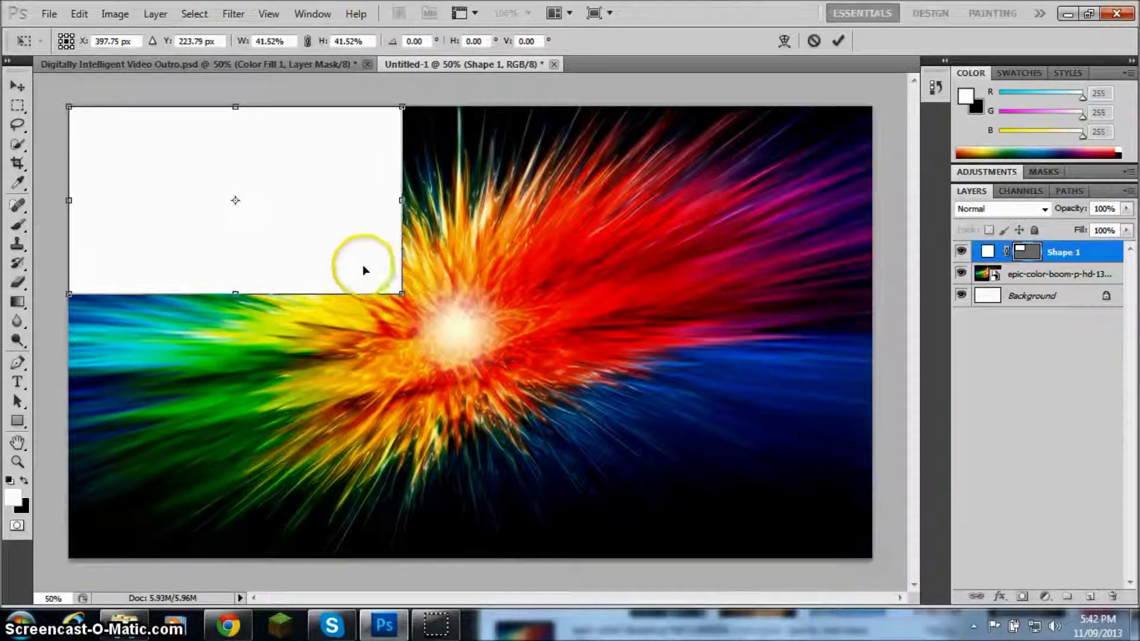
left_click_drag(326, 221, 477, 375)
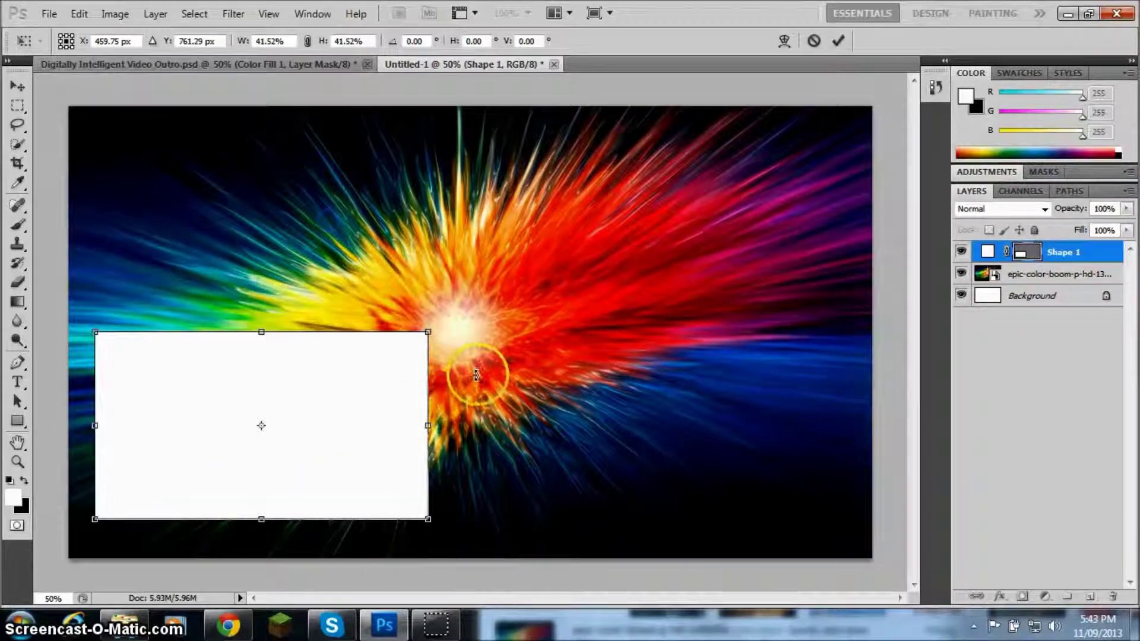
left_click_drag(428, 331, 388, 353)
left_click_drag(363, 401, 347, 364)
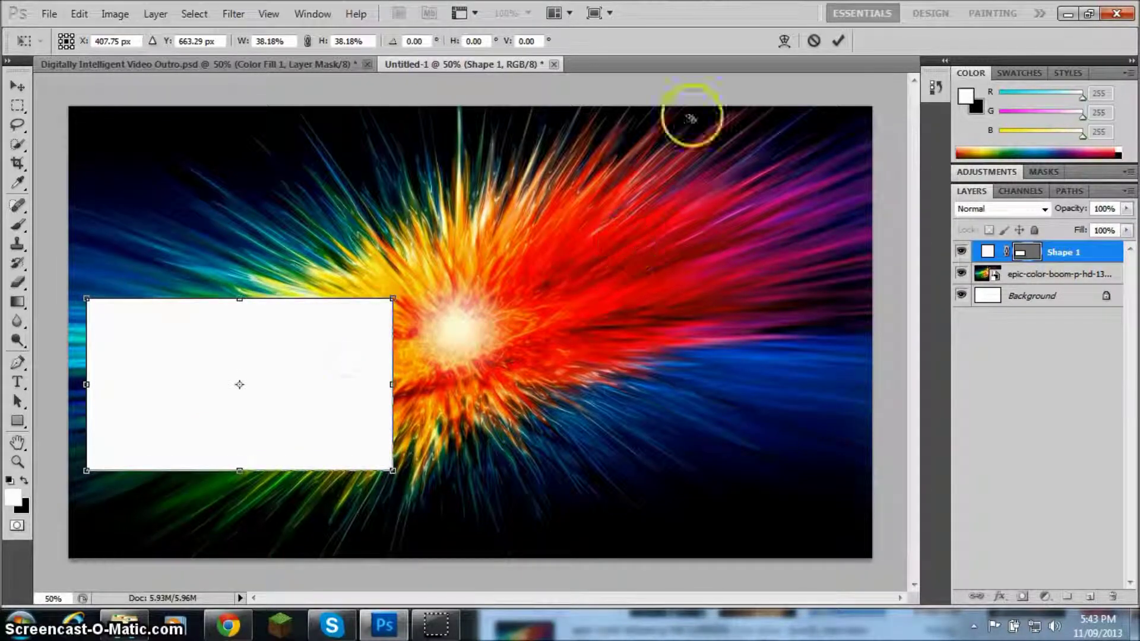
left_click(838, 40)
left_click(194, 41)
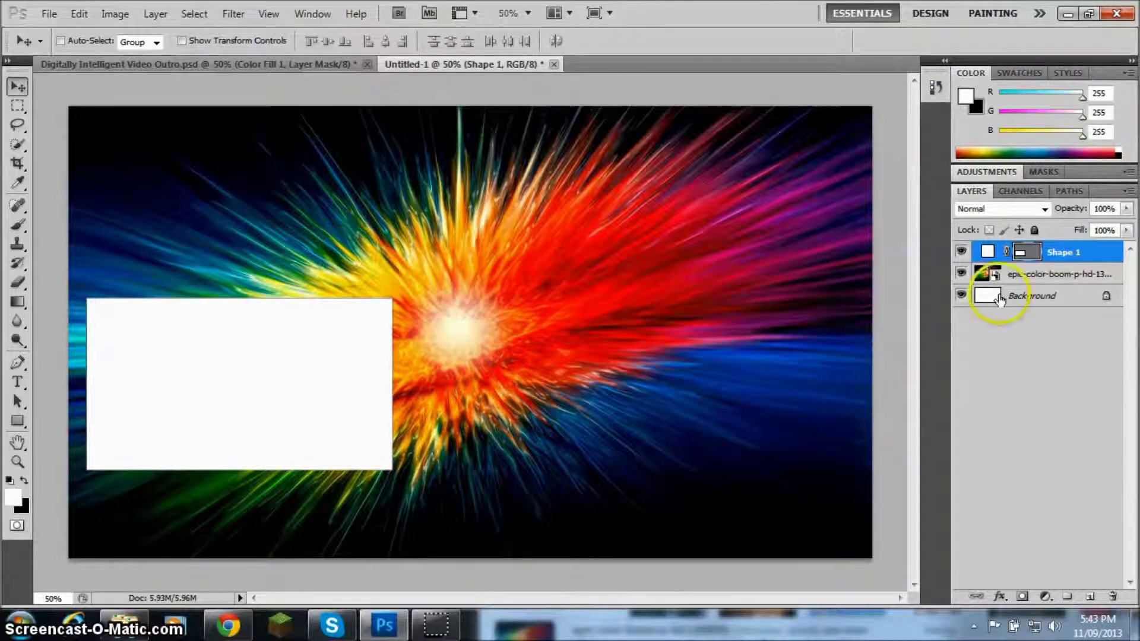
- Duplicate the Shape 1 layer and move the copy level with the original to the right side of the canvas
right_click(1085, 260)
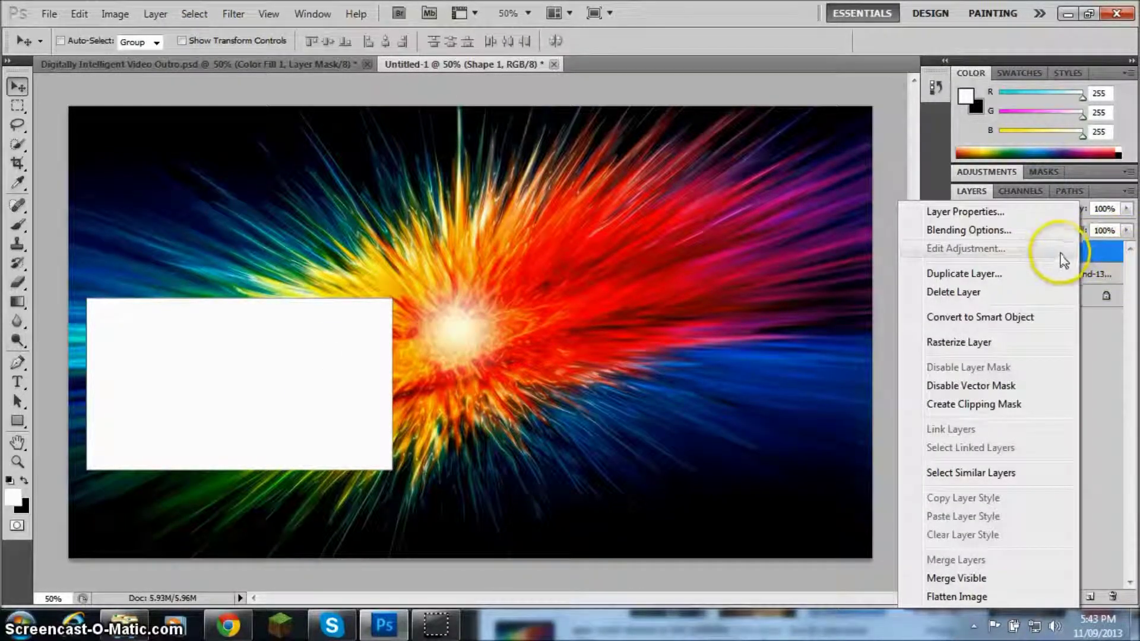
left_click(990, 273)
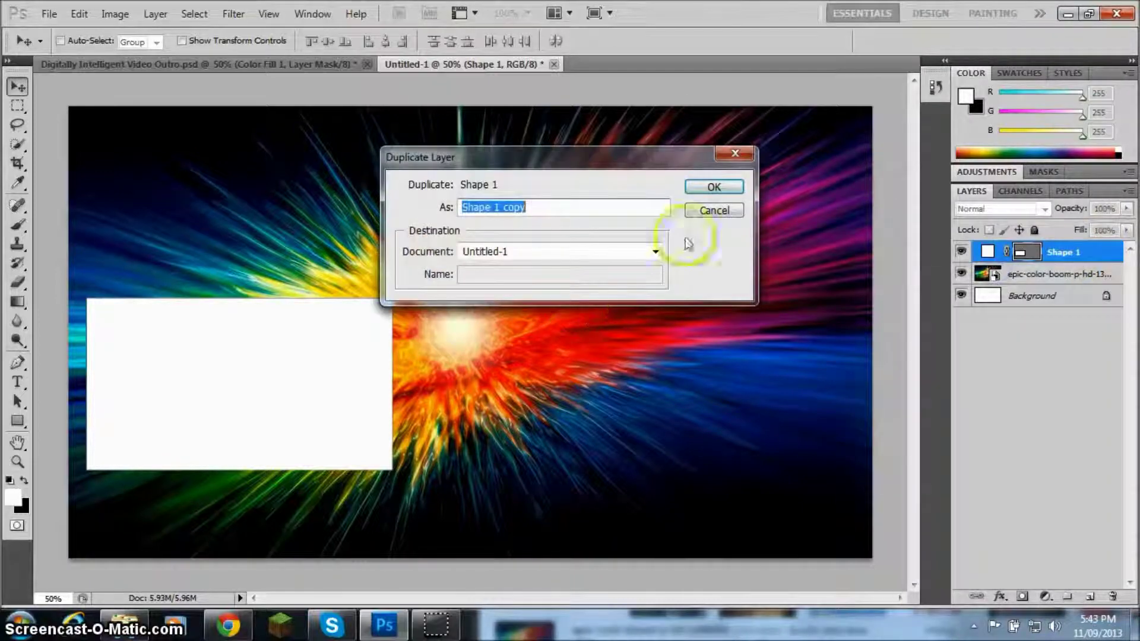
left_click(727, 186)
left_click_drag(258, 379, 693, 375)
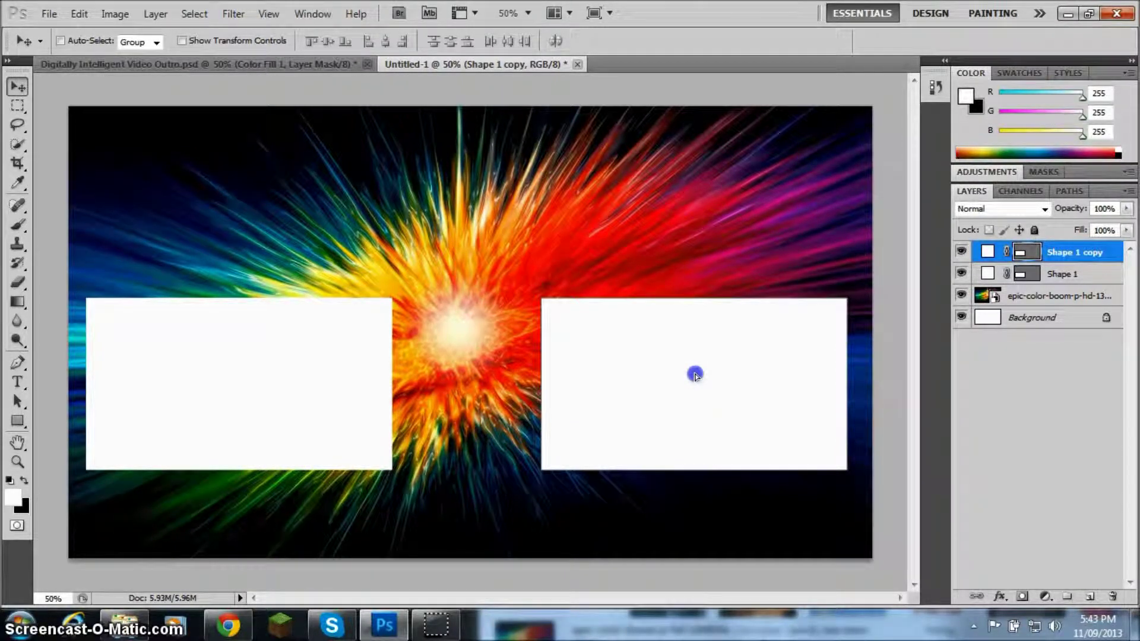
left_click_drag(695, 375, 698, 376)
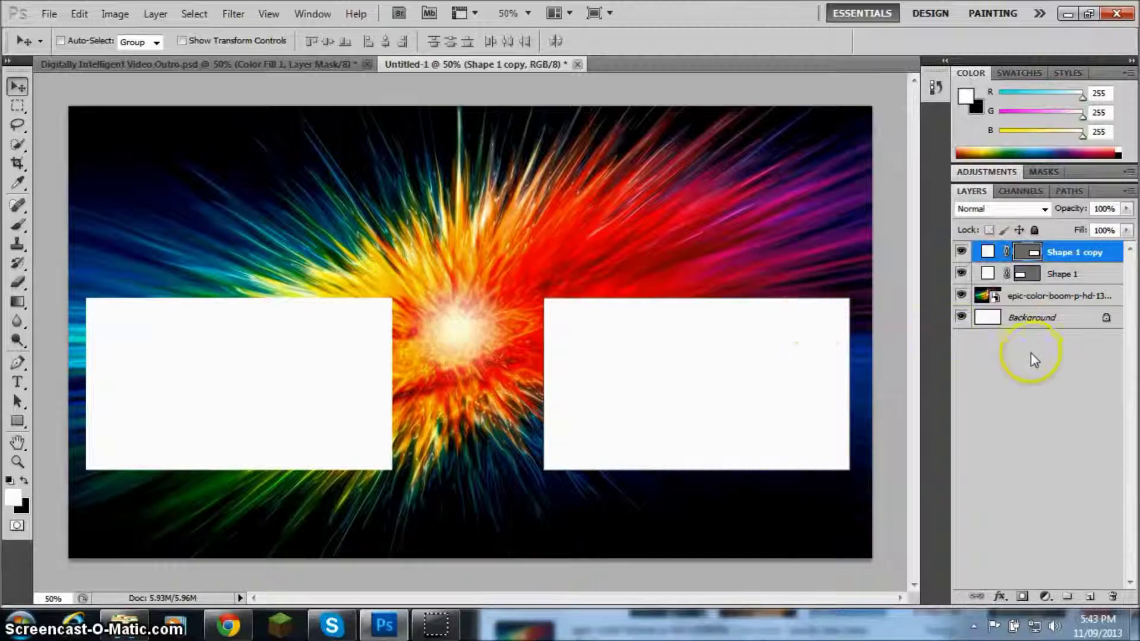
- Move both white rectangles slightly higher together, and reselect only the Shape 1 copy layer
left_click(1071, 275, "shift")
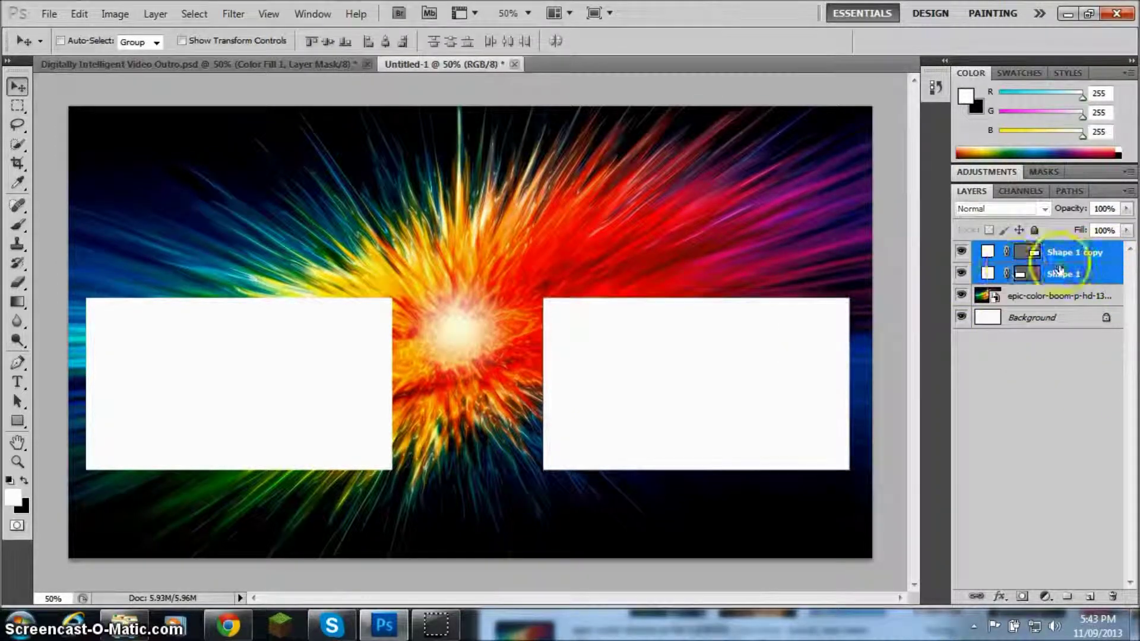
mouse_move(670, 374)
left_mouse_down()
mouse_move(670, 287)
mouse_move(639, 402)
mouse_move(671, 412)
mouse_move(668, 429)
mouse_move(669, 383)
left_mouse_up()
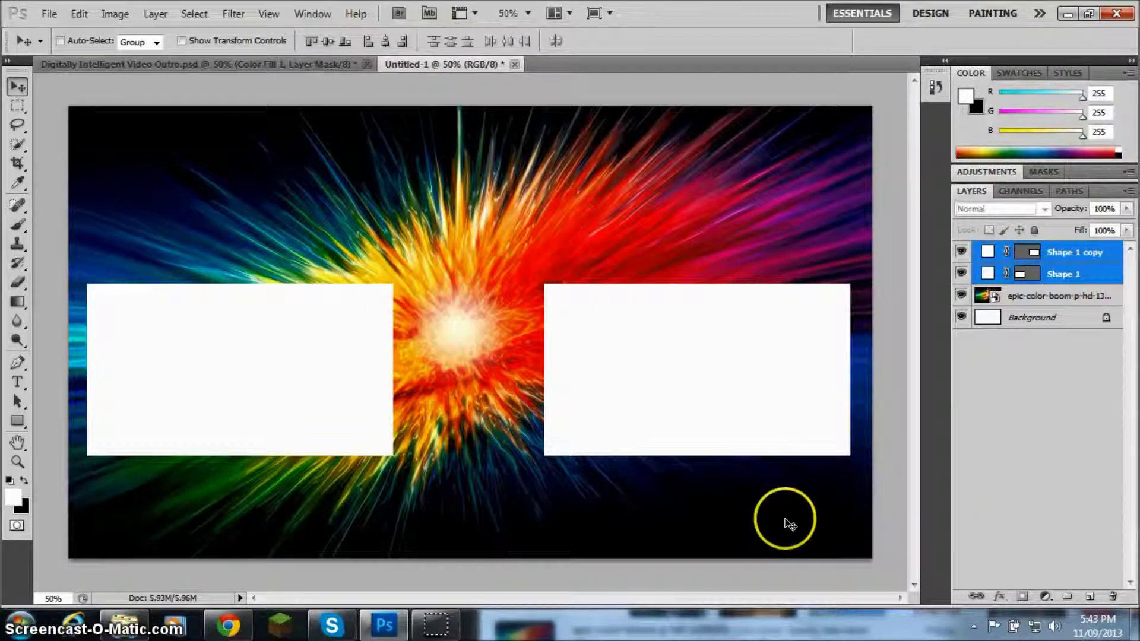
left_click(1057, 250)
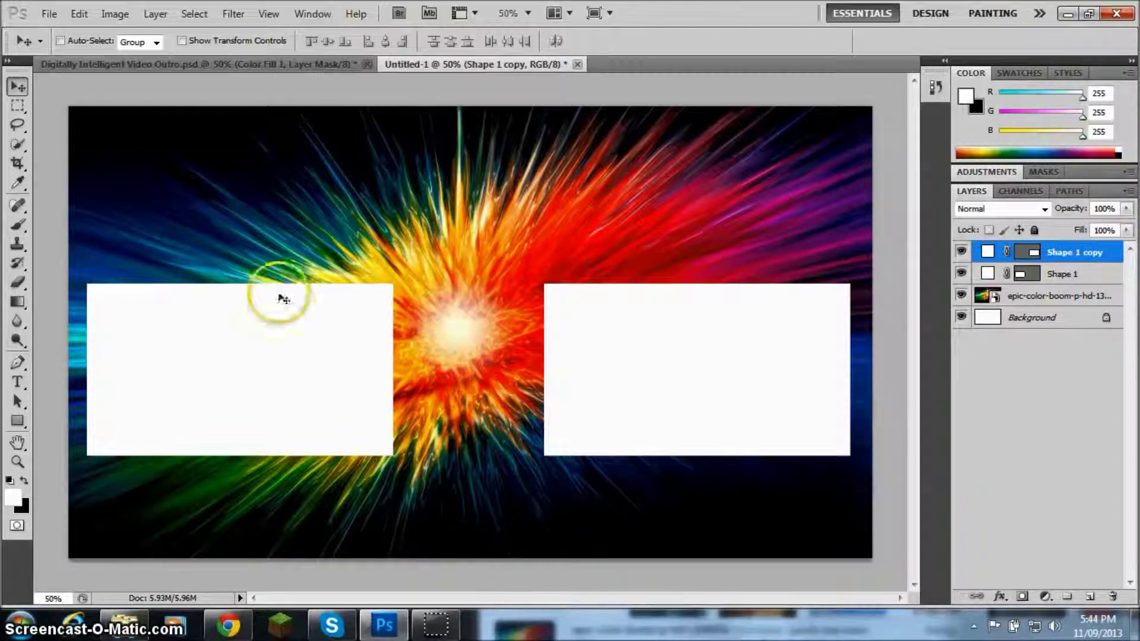
- Add black text reading "Previous Video" on two lines over the left white rectangle in 172 pt Bleeding Cowboys
left_click(18, 383)
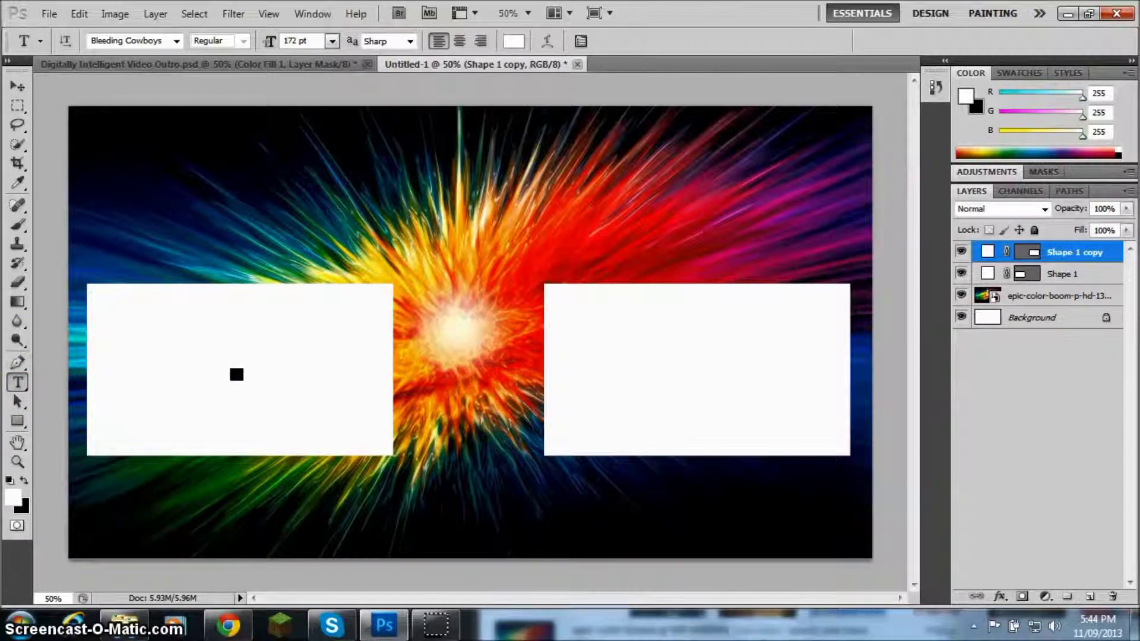
left_click(254, 357)
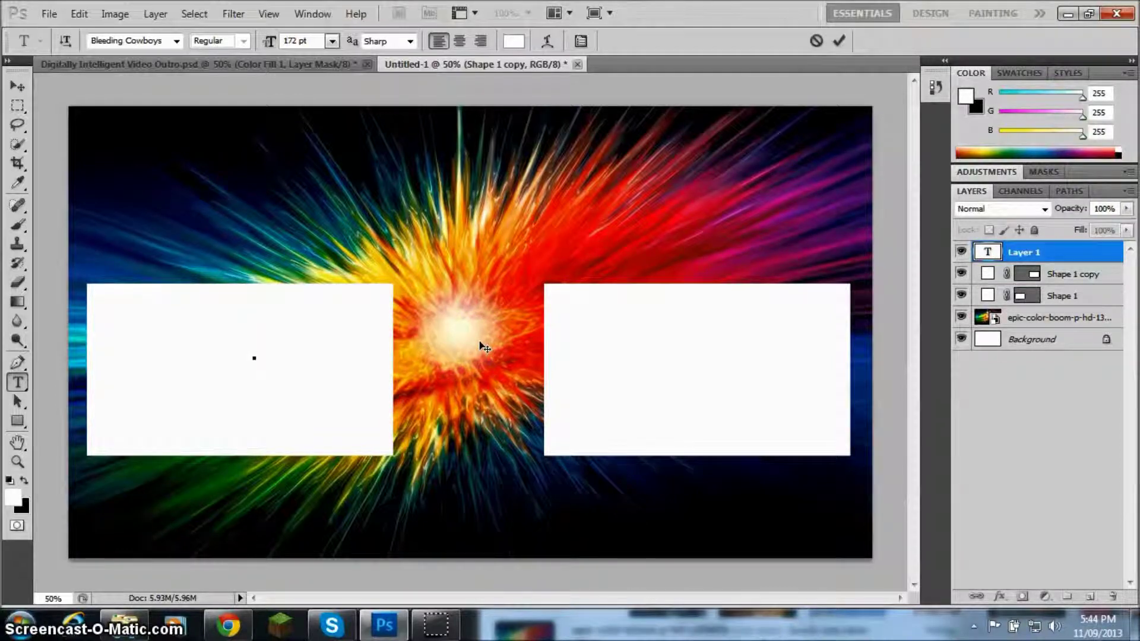
key("BackSpace")
left_click(514, 40)
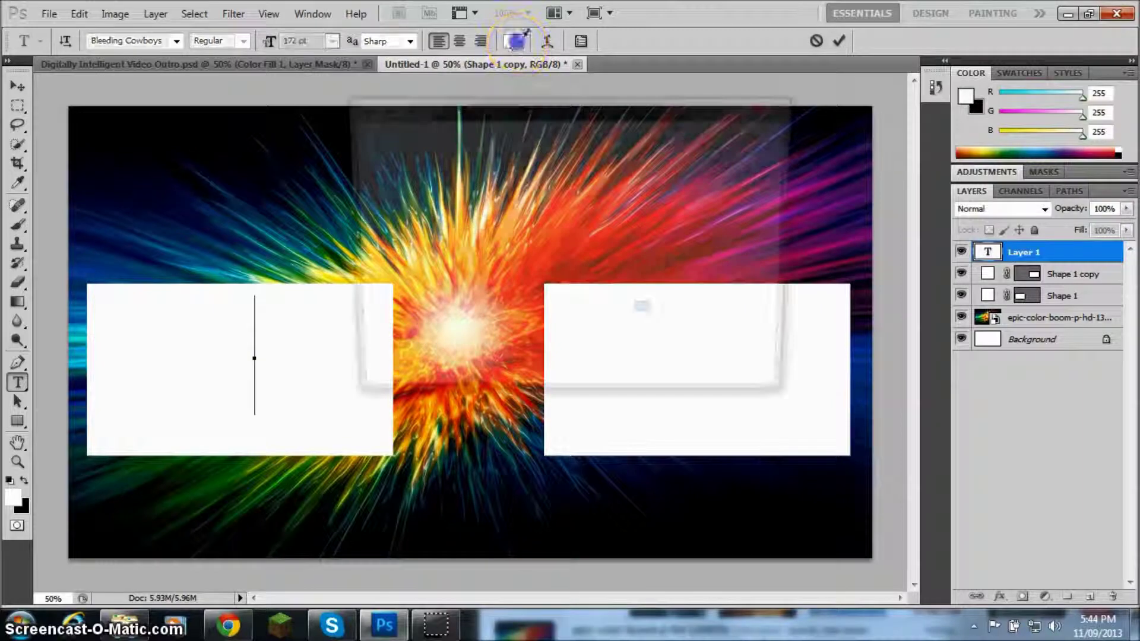
left_click(715, 137)
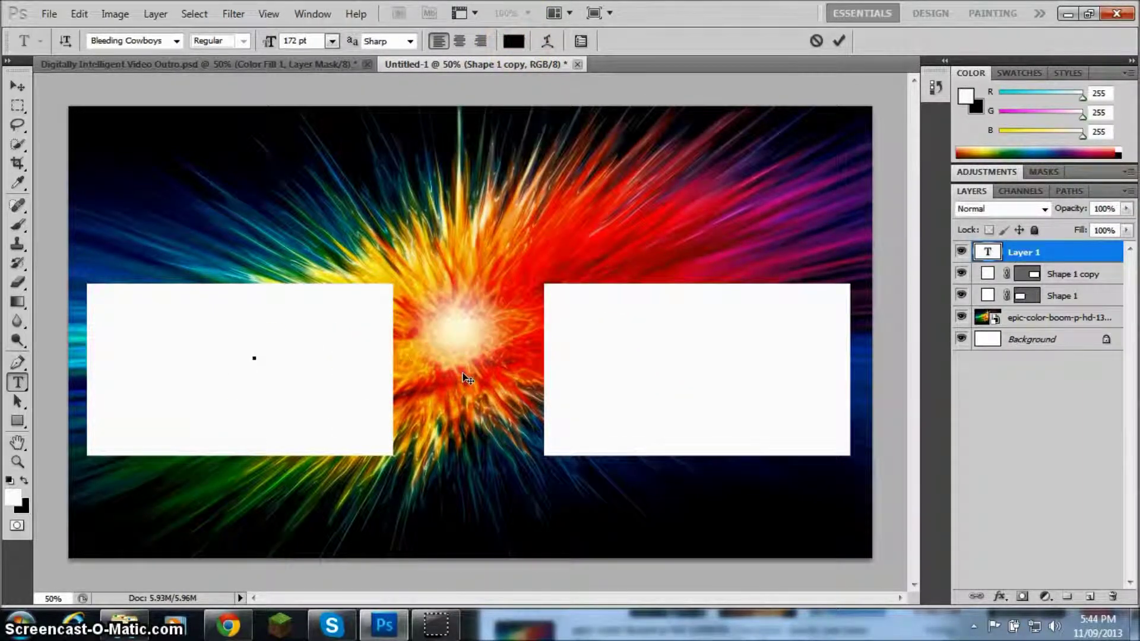
type("Previou")
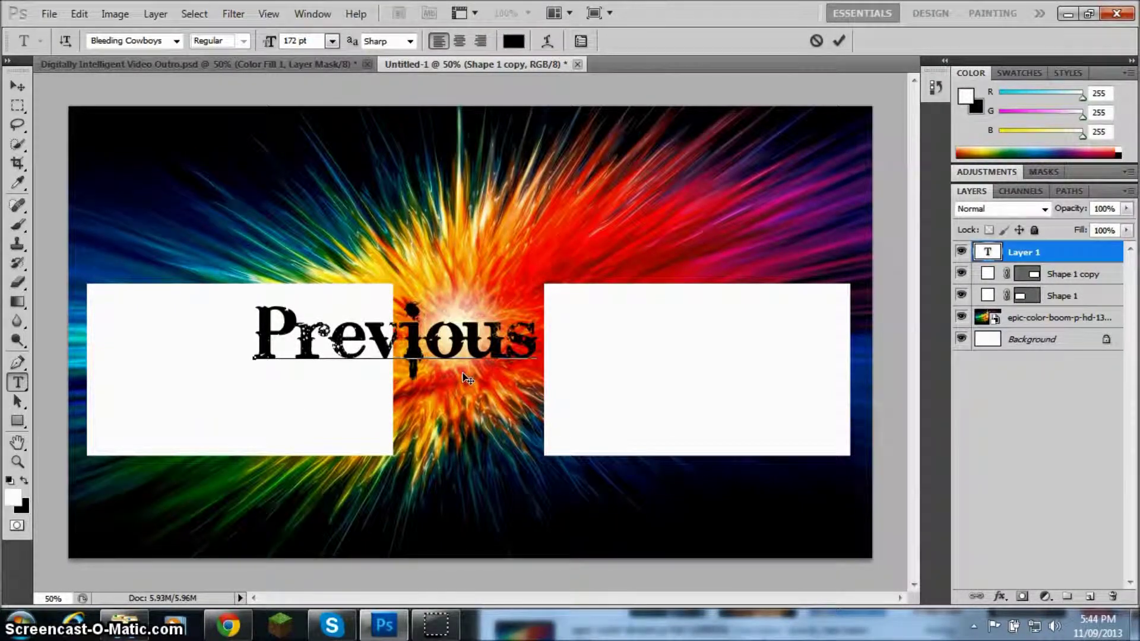
type("s")
key("Return")
type("Video")
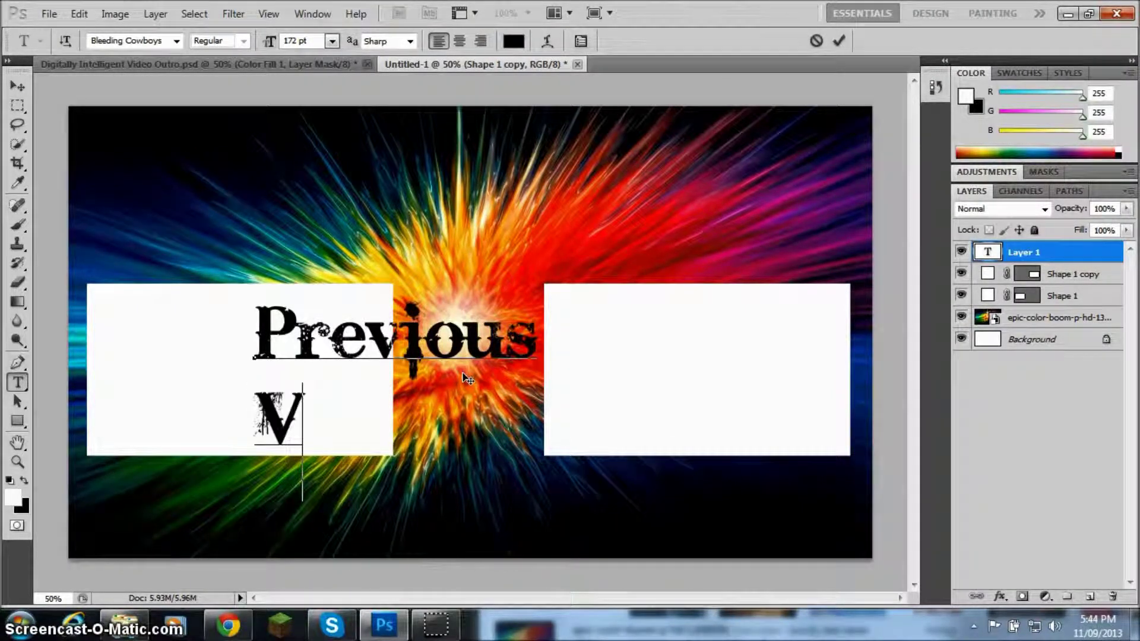
- Centre-align both lines of the Previous Video text and position it inside the left white rectangle
left_click_drag(458, 420, 271, 321)
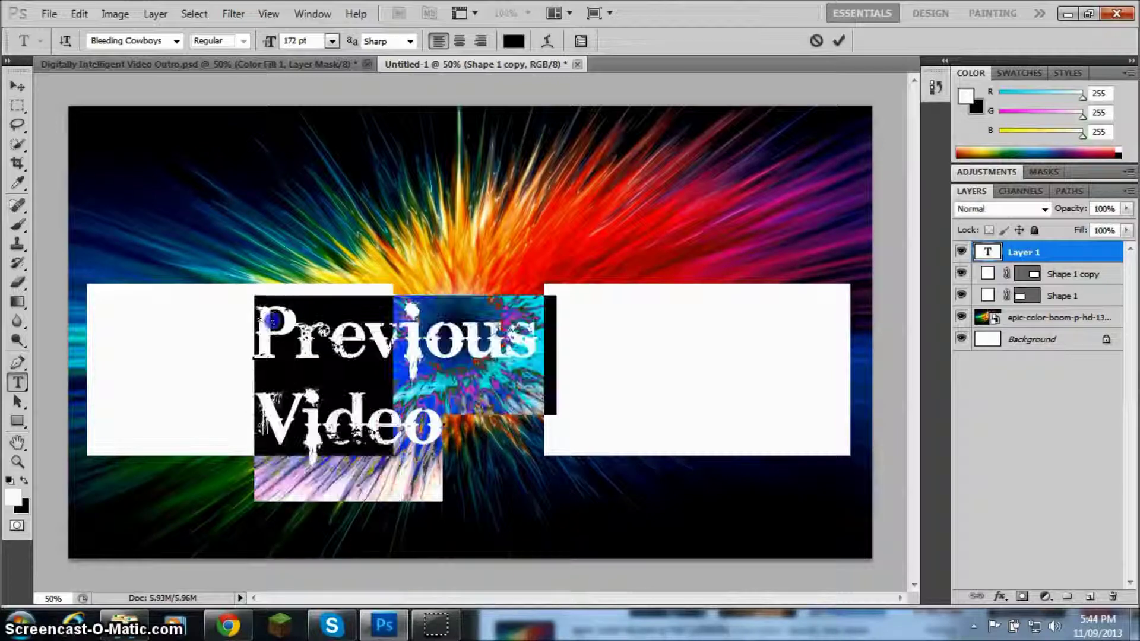
left_click(459, 41)
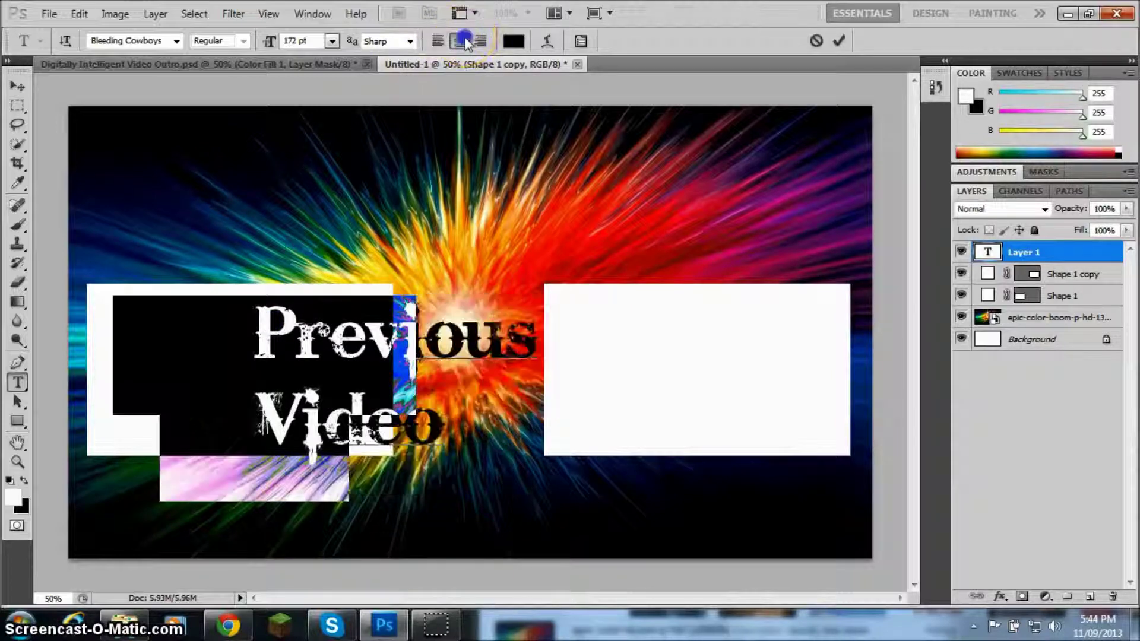
left_click(18, 86)
key("shift+Up")
key("shift+Up")
key("shift+Down")
key("shift+Down")
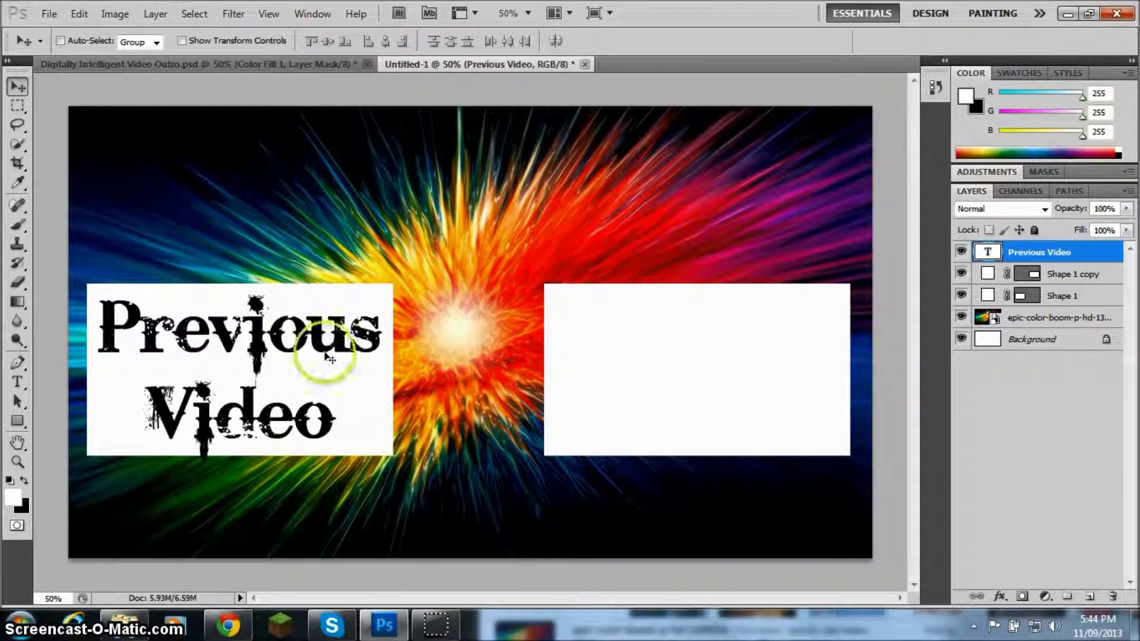
- Check the label layout in Digitally Intelligent Video Outro.psd, return to the new document and nudge the Previous Video text slightly up
left_click(209, 65)
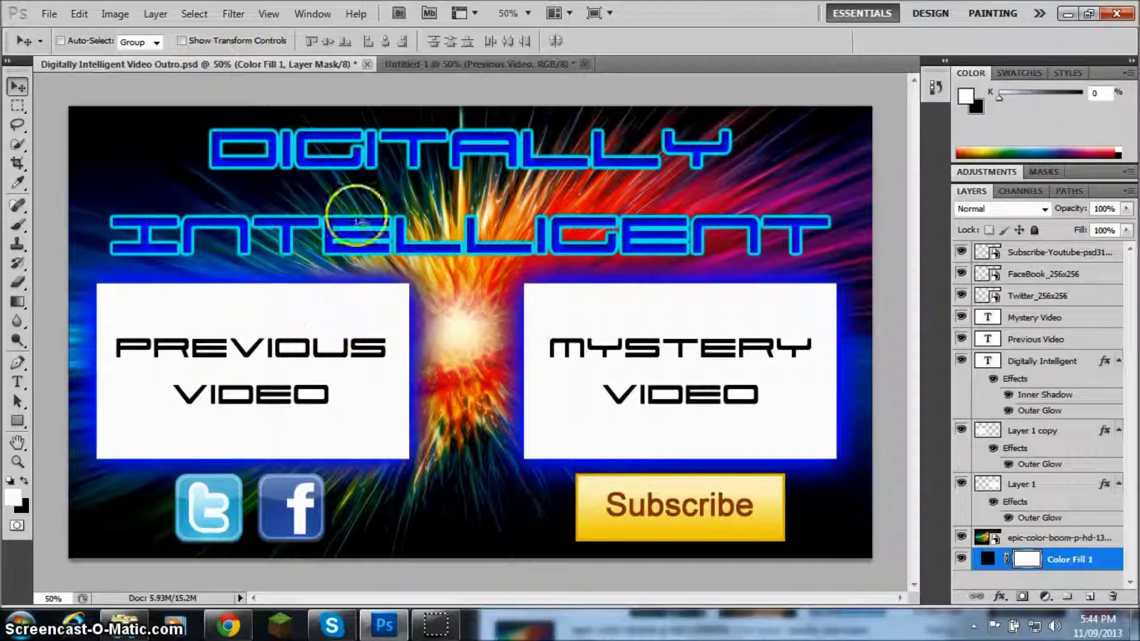
left_click(404, 64)
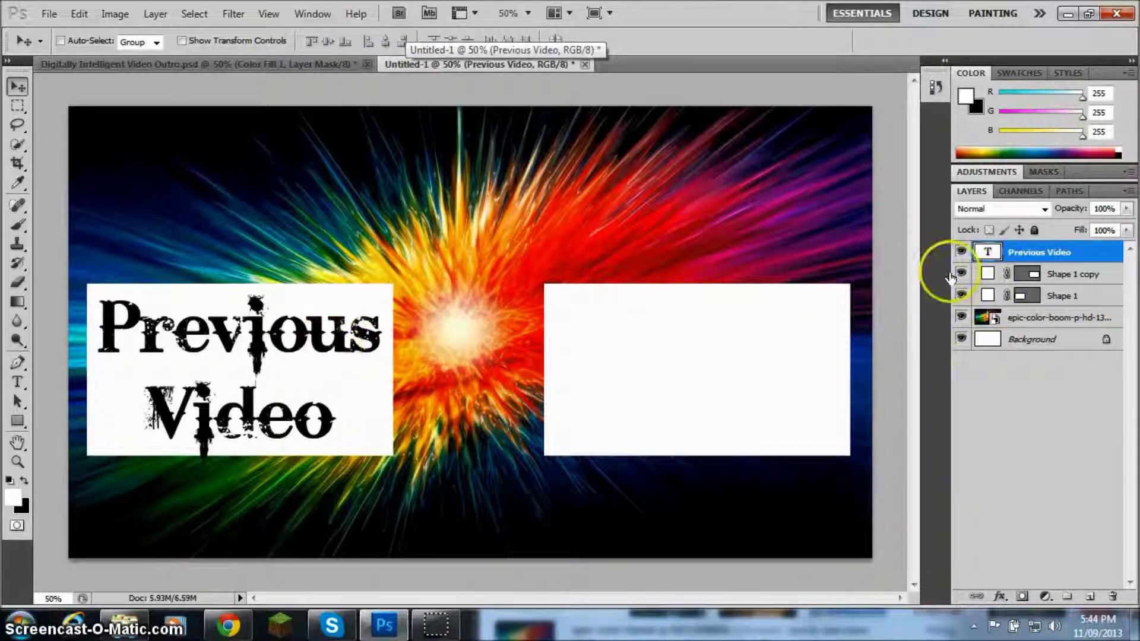
left_click_drag(303, 342, 301, 340)
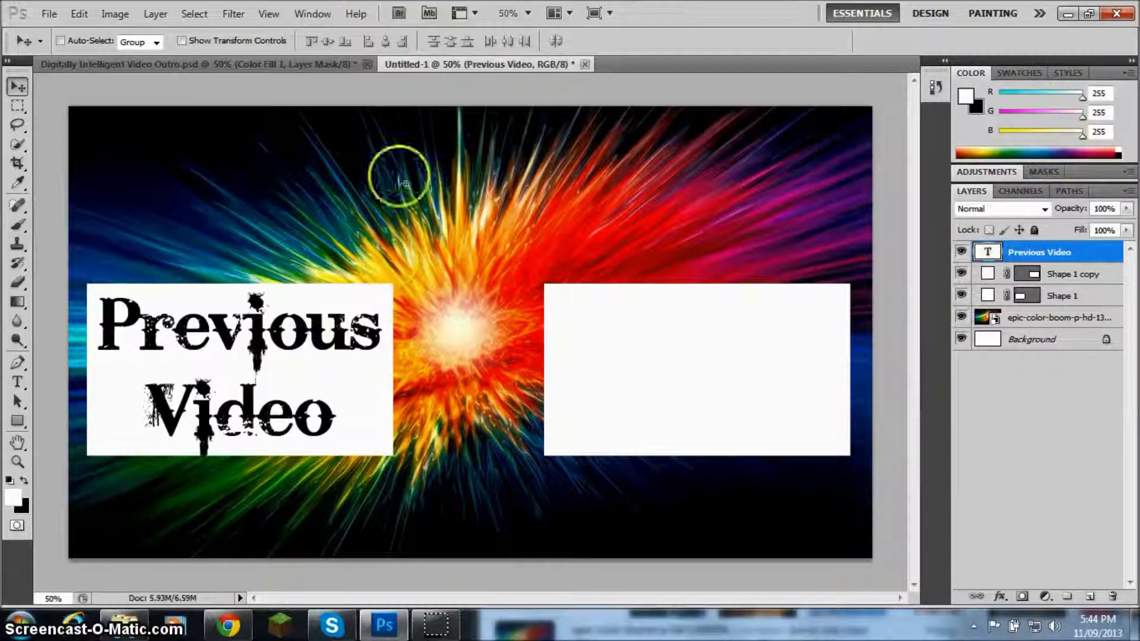
- Reduce the Previous Video text to 152 pt and move it slightly higher inside the left white rectangle
left_click(17, 383)
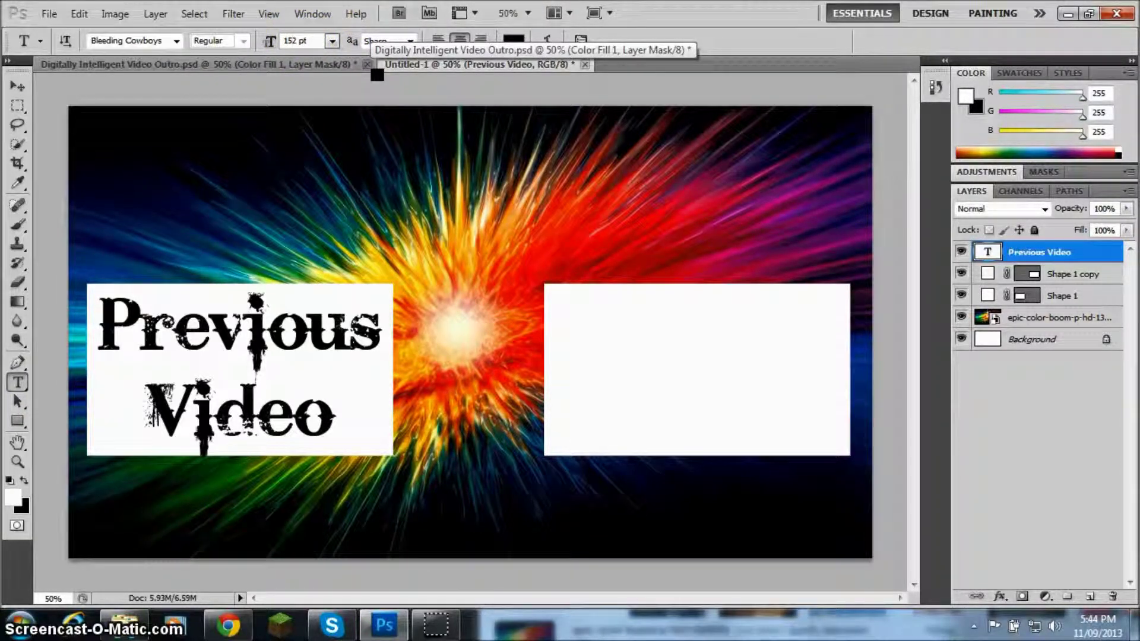
key("Return")
left_click(17, 86)
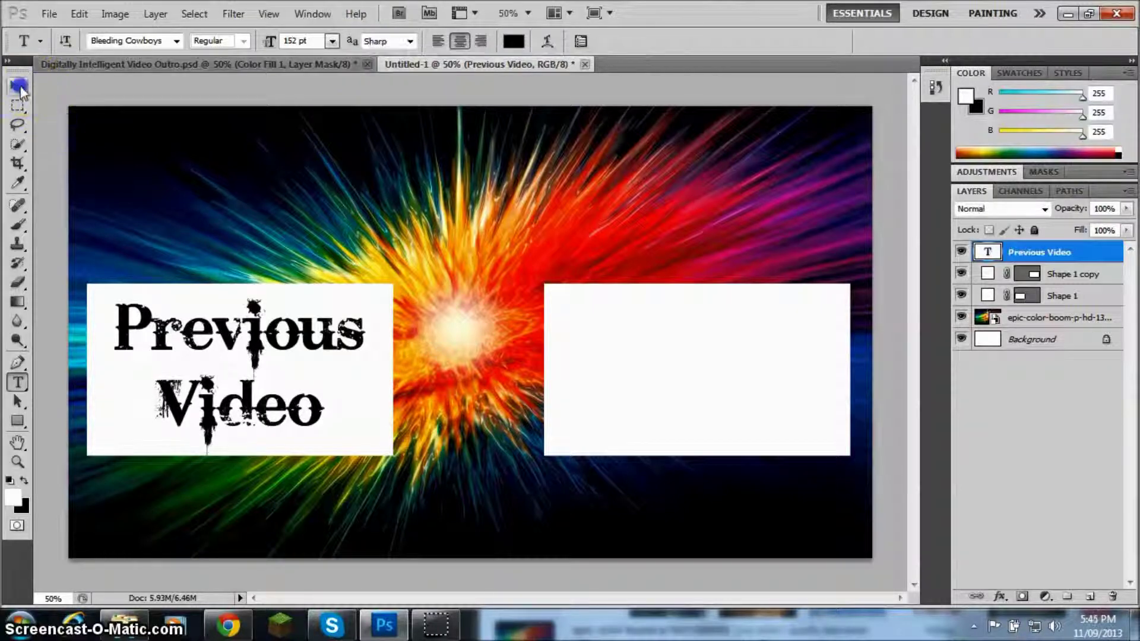
key("shift+Up")
key("shift+Up")
key("shift+Up")
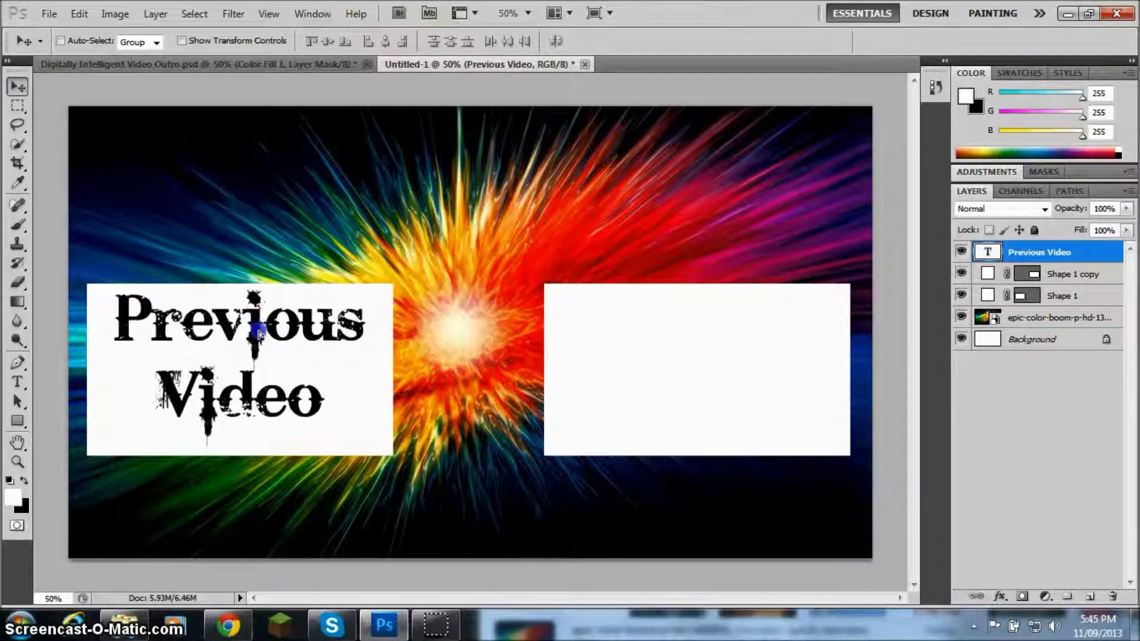
- Duplicate the Previous Video text layer and move the copy level with the original onto the right white rectangle
right_click(1048, 255)
left_click(942, 169)
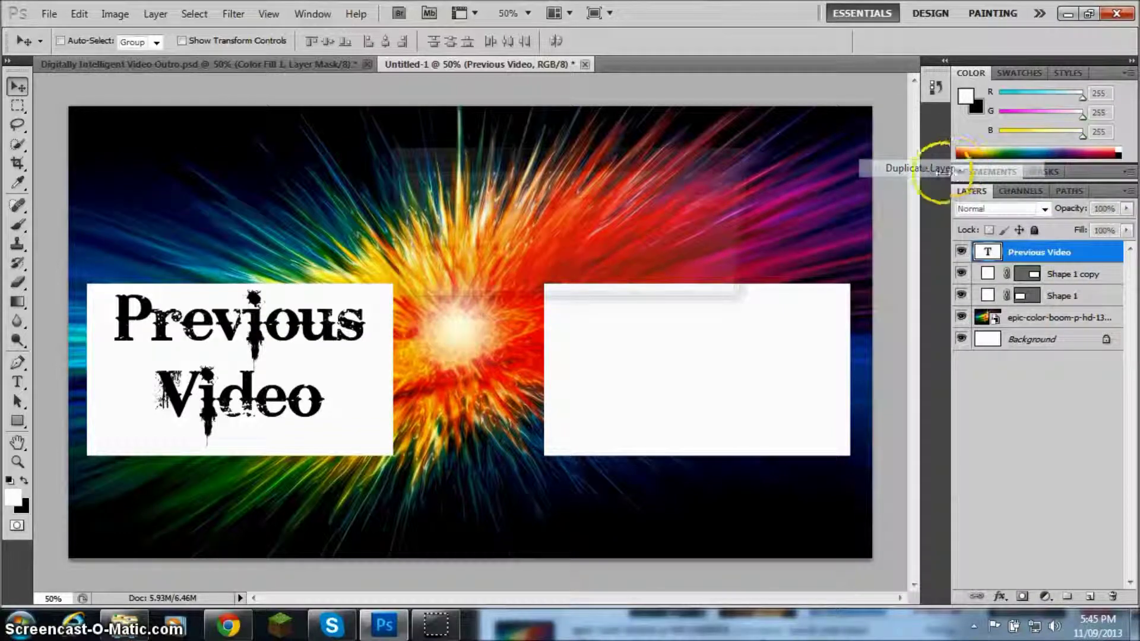
left_click(714, 184)
left_click_drag(255, 324, 717, 325)
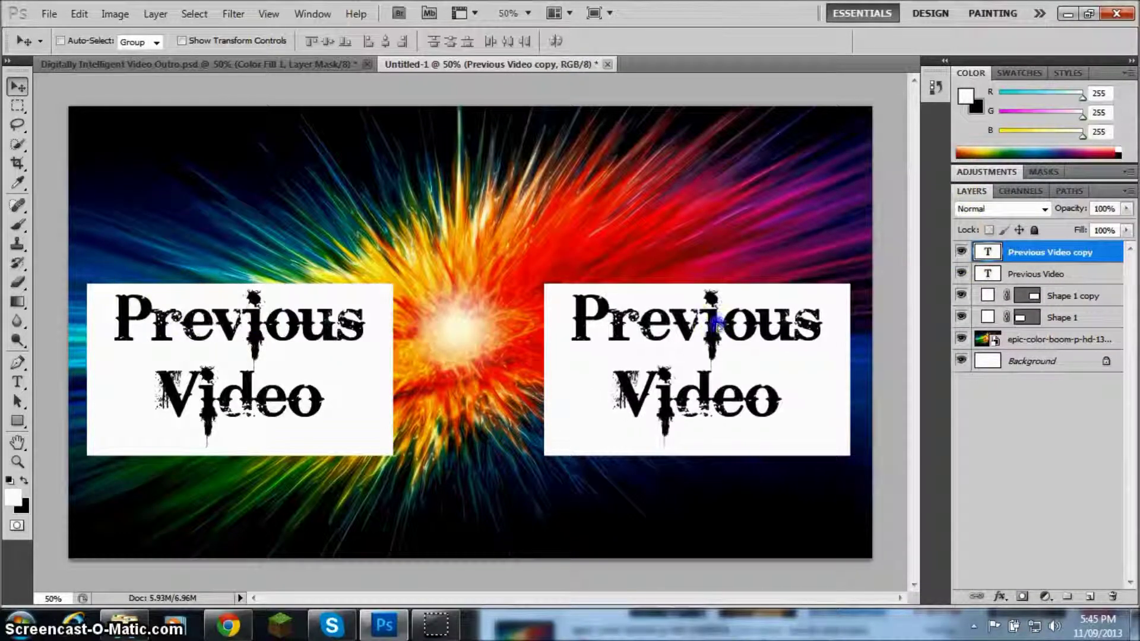
- Replace the word "Previous" with "Mystery" in the copied text on the right white rectangle
left_click(18, 383)
left_click(745, 405)
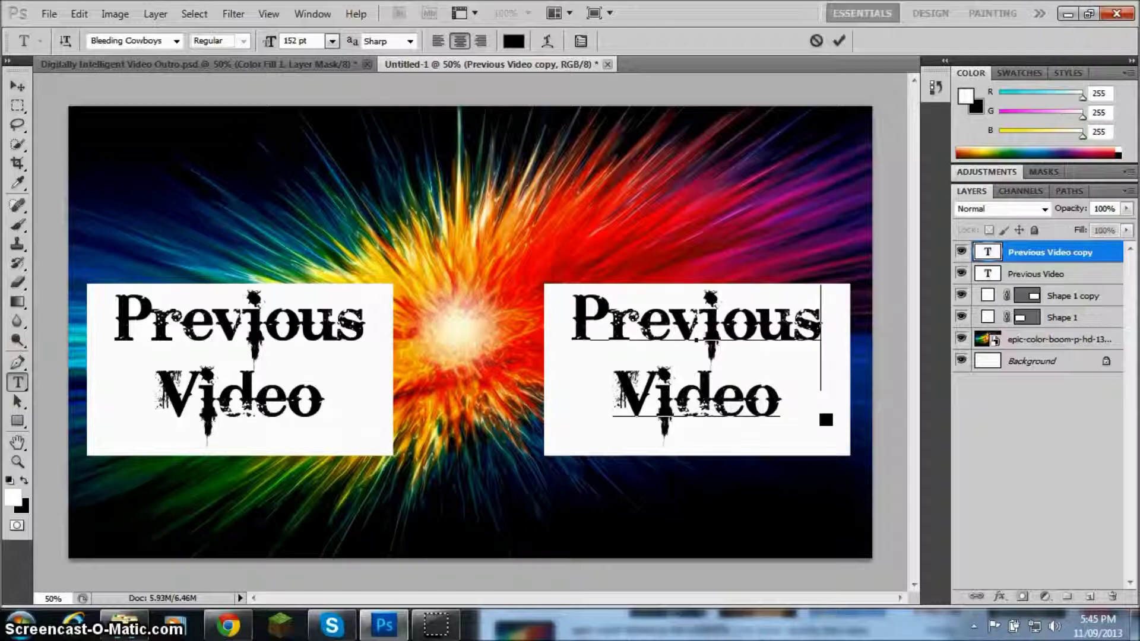
key("BackSpace")
key("BackSpace")
key("BackSpace")
key("BackSpace")
key("BackSpace")
key("BackSpace")
key("BackSpace")
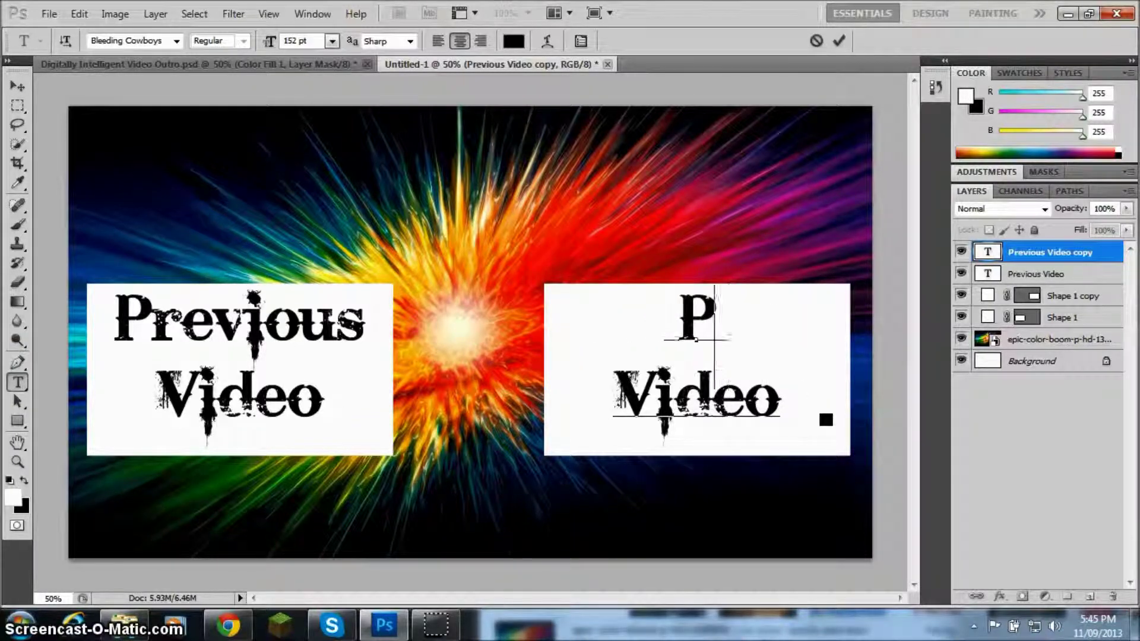
type("Mystery")
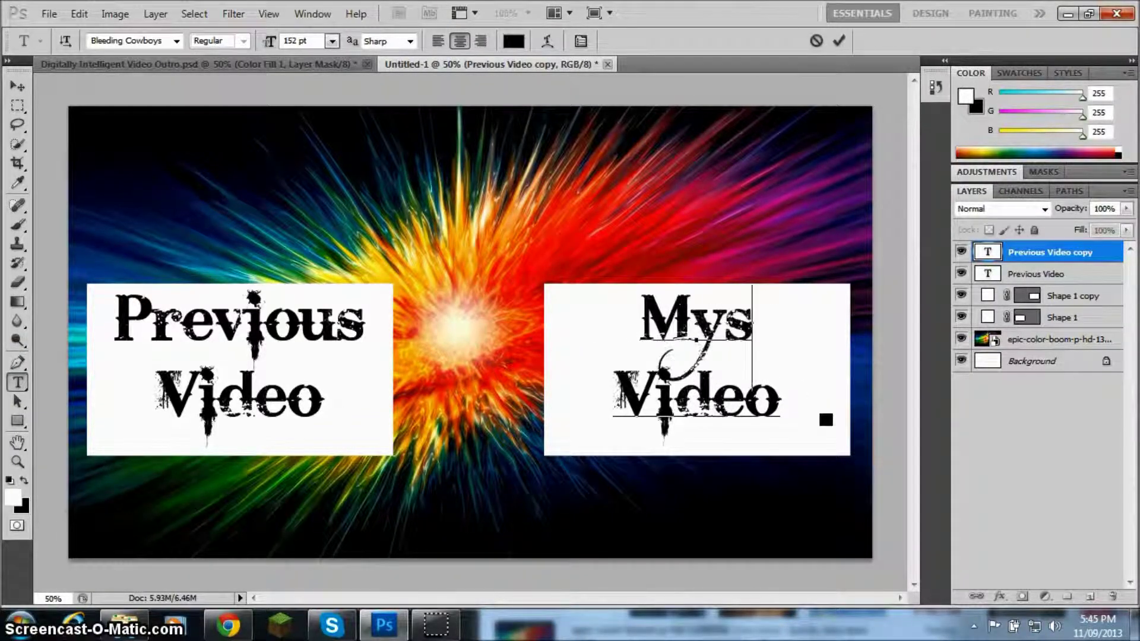
- Move the Mystery Video text slightly lower inside the right white rectangle
left_click(18, 87)
left_click_drag(742, 331, 744, 336)
key("shift+Down")
key("shift+Down")
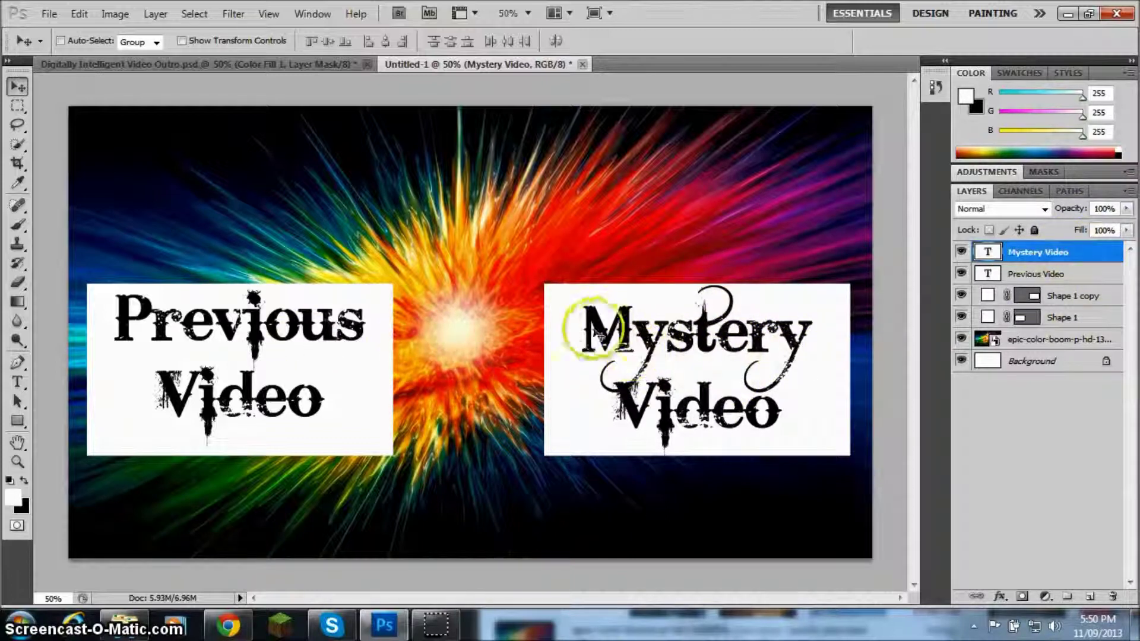
- Enable a Drop Shadow in the Mystery Video layer's style, leaving Outer Glow switched off
right_click(1042, 256)
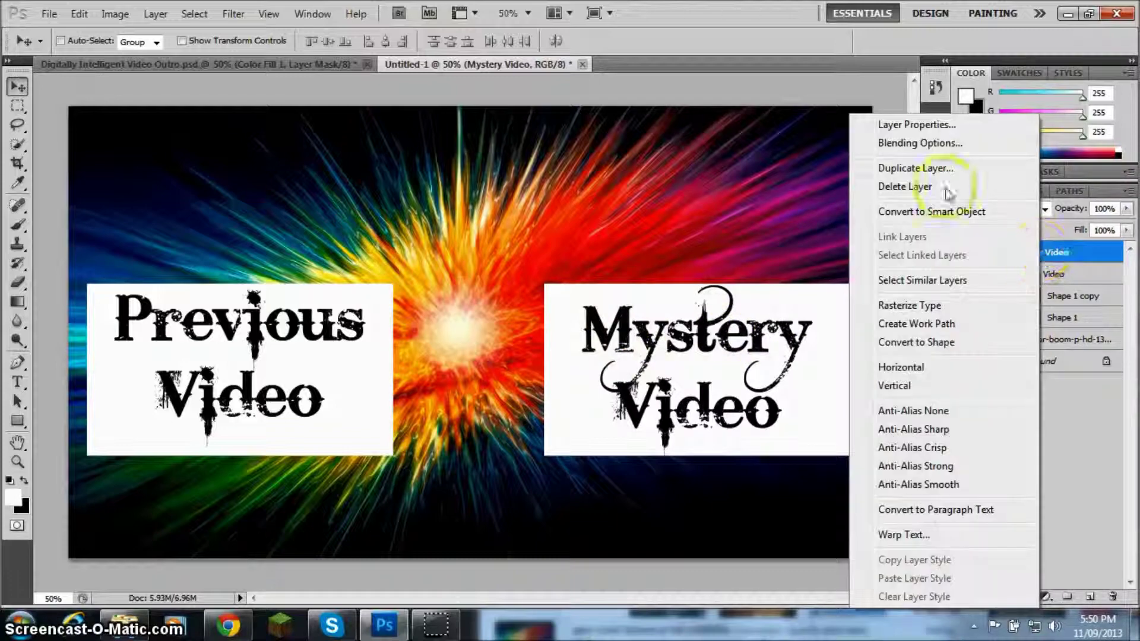
left_click(930, 144)
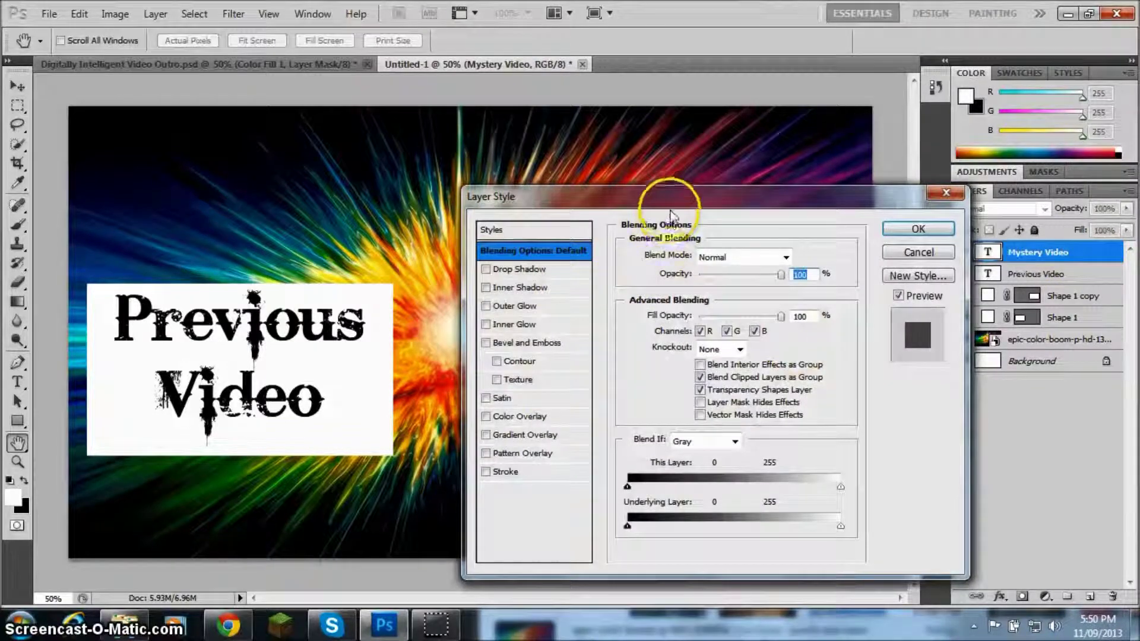
left_click_drag(675, 205, 217, 86)
left_click(98, 204)
left_click(32, 188)
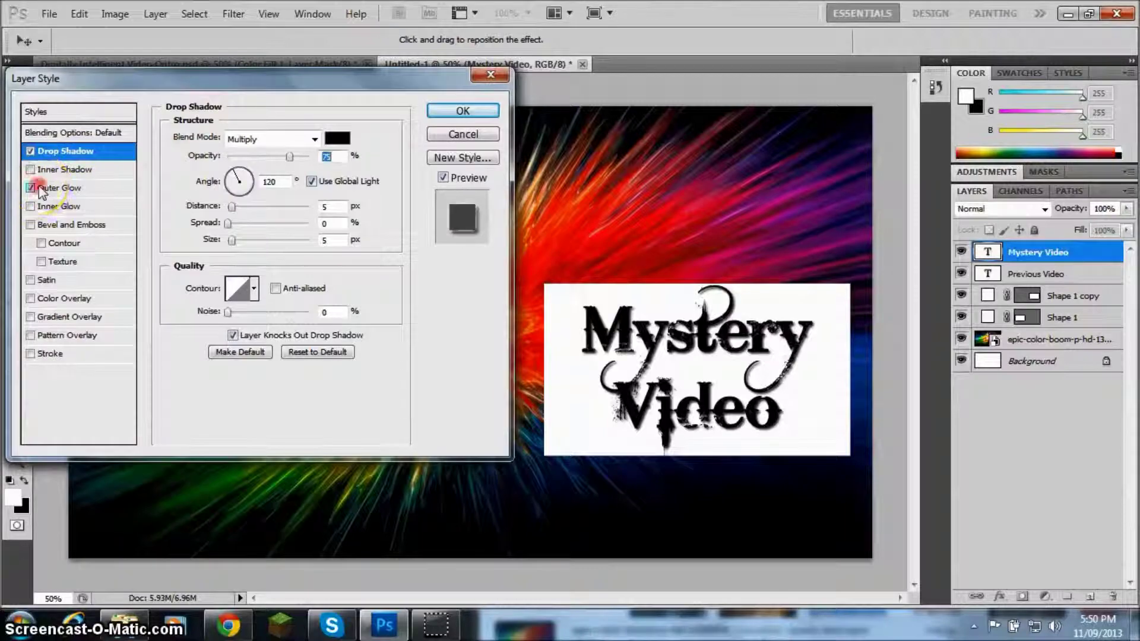
left_click(54, 187)
left_click(112, 150)
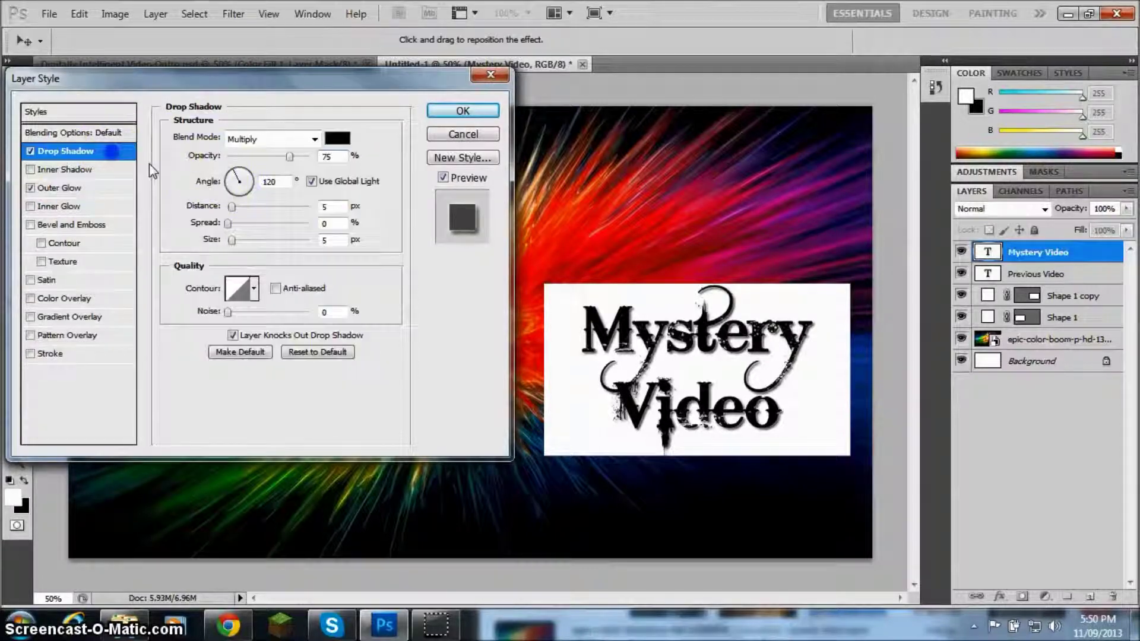
left_click(31, 187)
- Set the drop shadow's opacity to 100% and its blend mode to Normal
left_click(289, 156)
type("100")
left_click(315, 139)
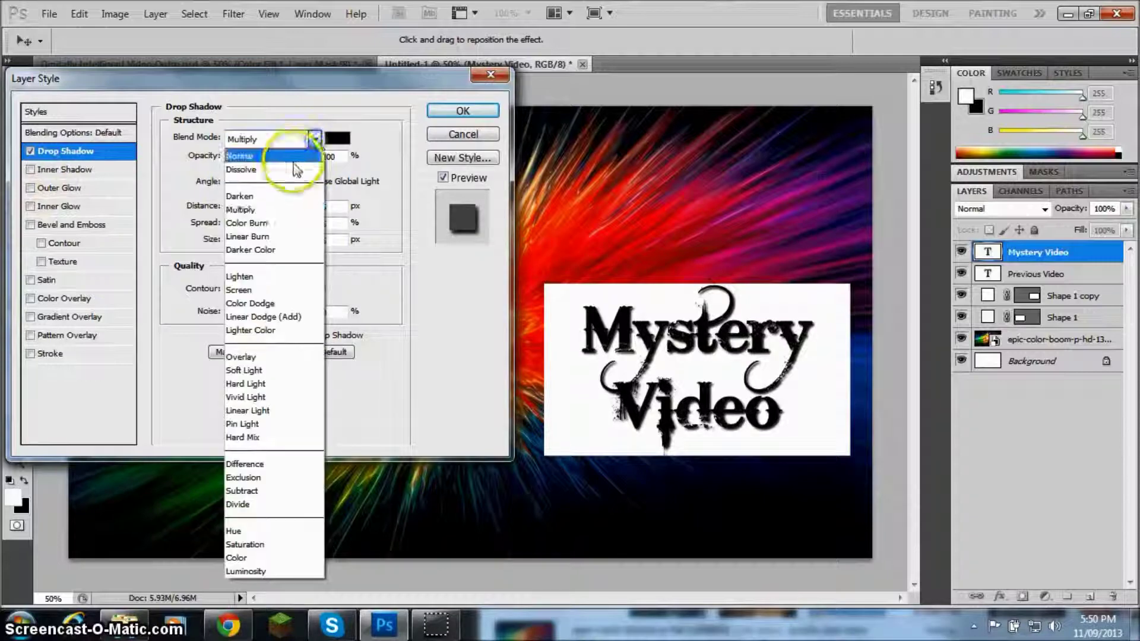
left_click(294, 156)
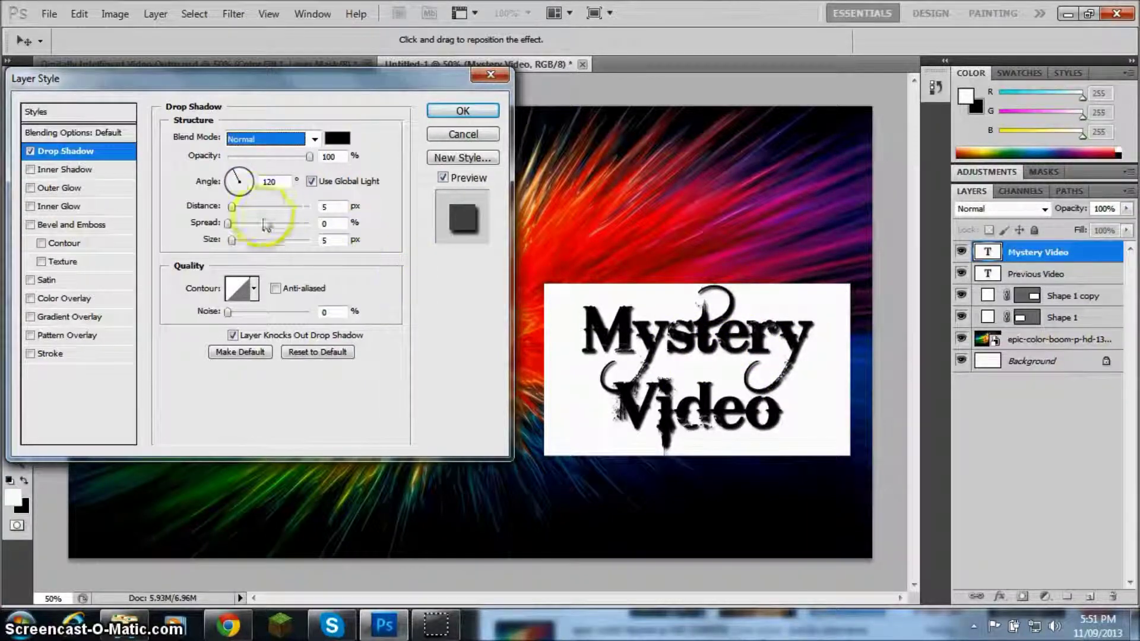
- Set the drop shadow's distance to 8 px, spread to about 3% and size to 6 px, and apply the layer style
left_click_drag(232, 206, 239, 229)
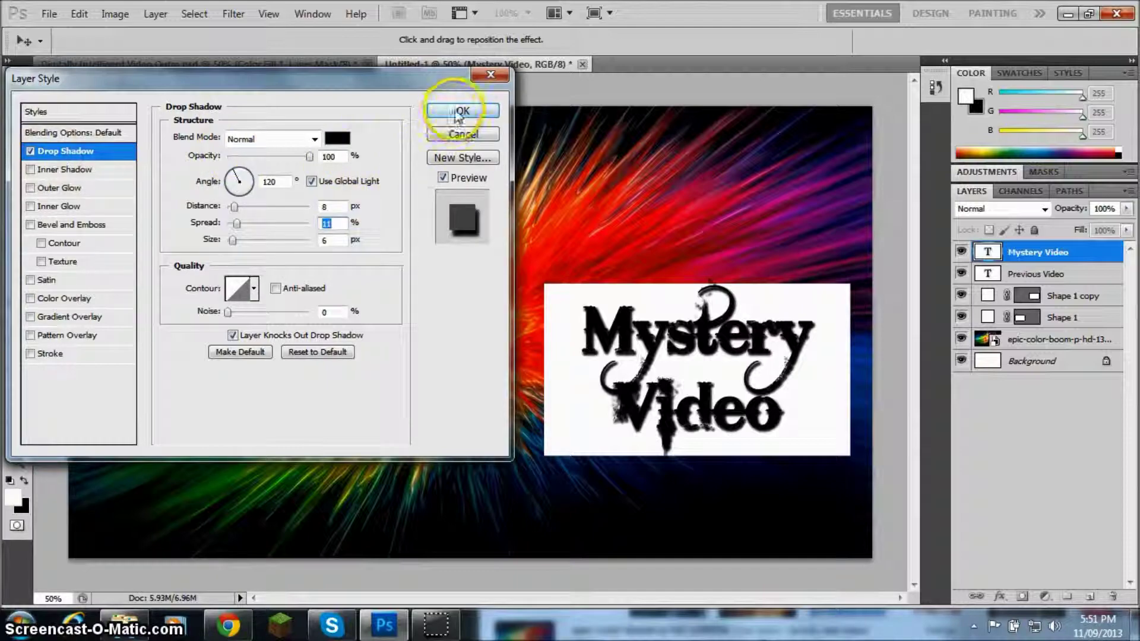
left_click_drag(238, 227, 233, 225)
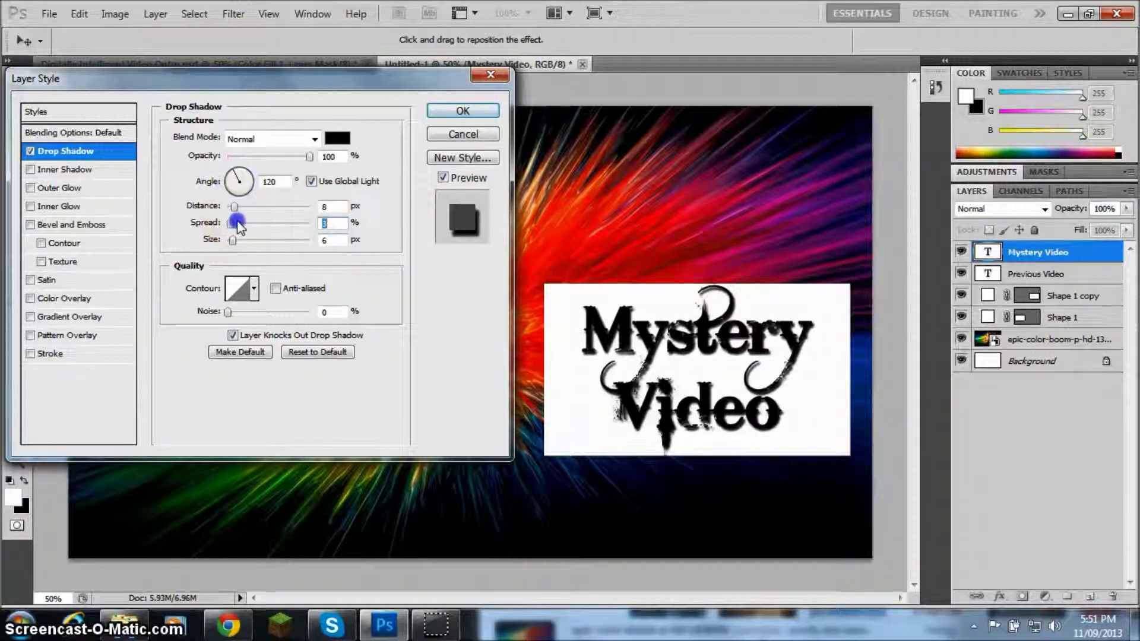
left_click(449, 112)
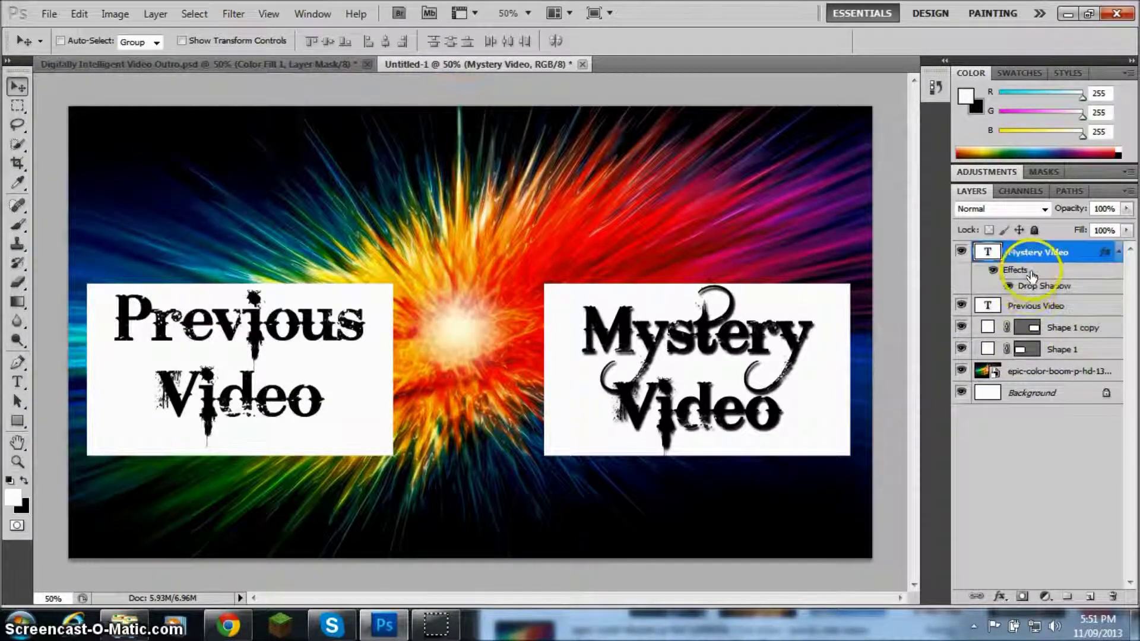
left_click(1036, 306)
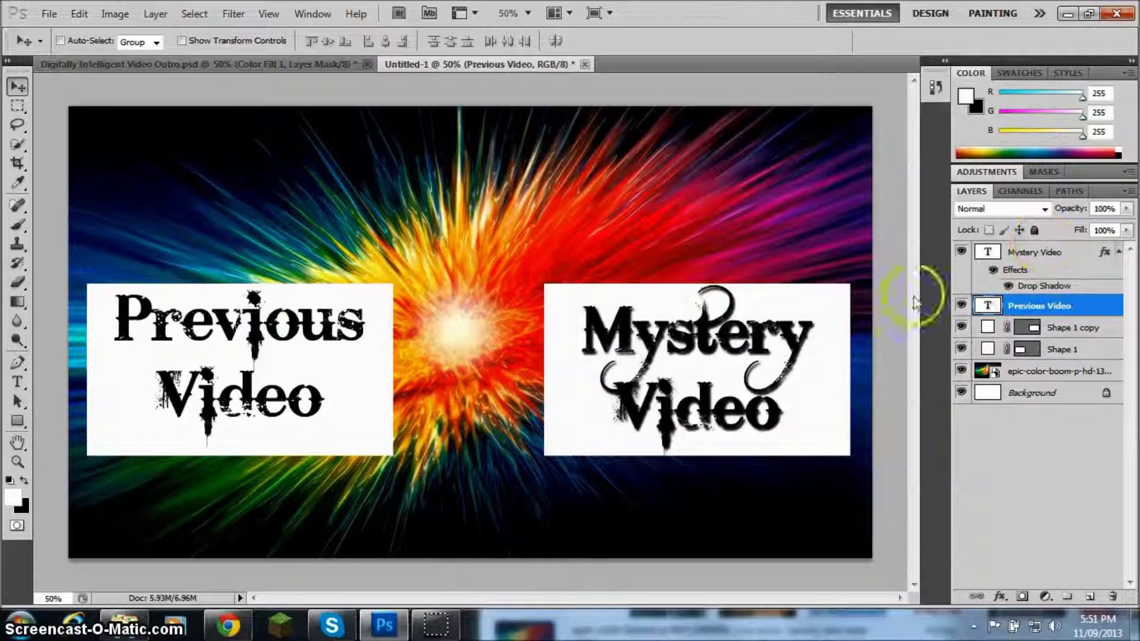
right_click(1061, 303)
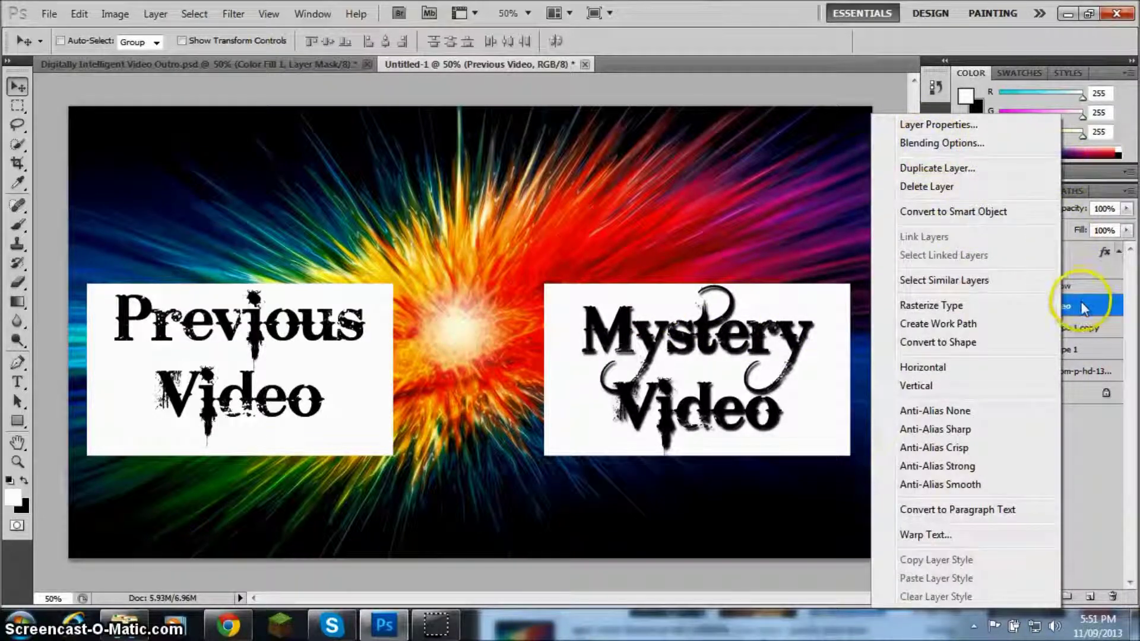
left_click(1081, 307)
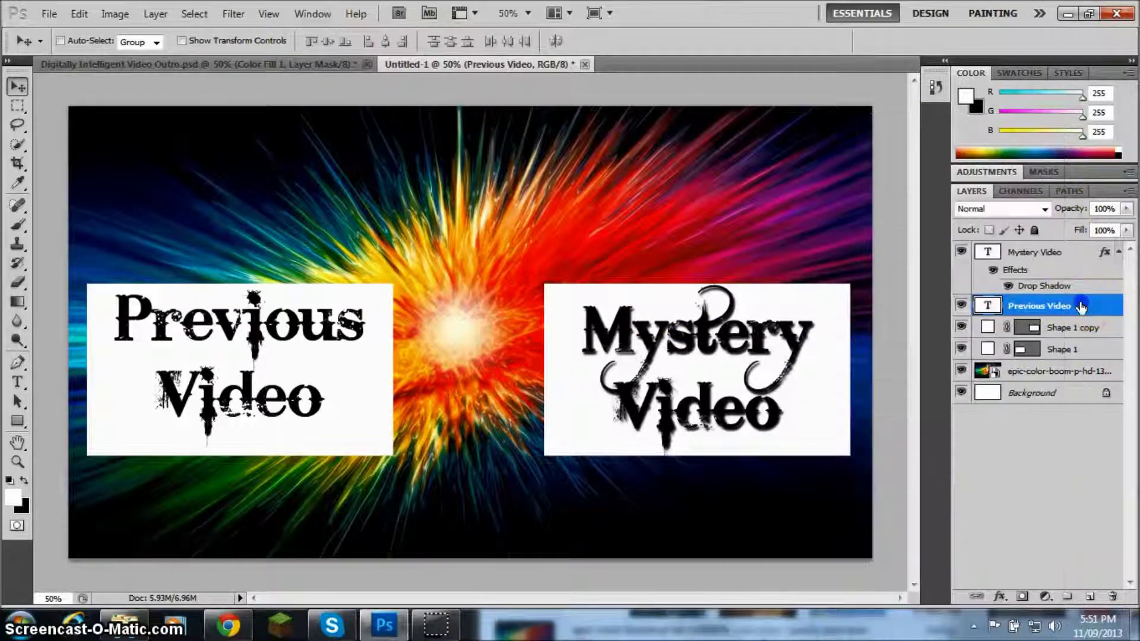
- Copy the Mystery Video layer's style and paste it onto the Previous Video text layer
right_click(1013, 272)
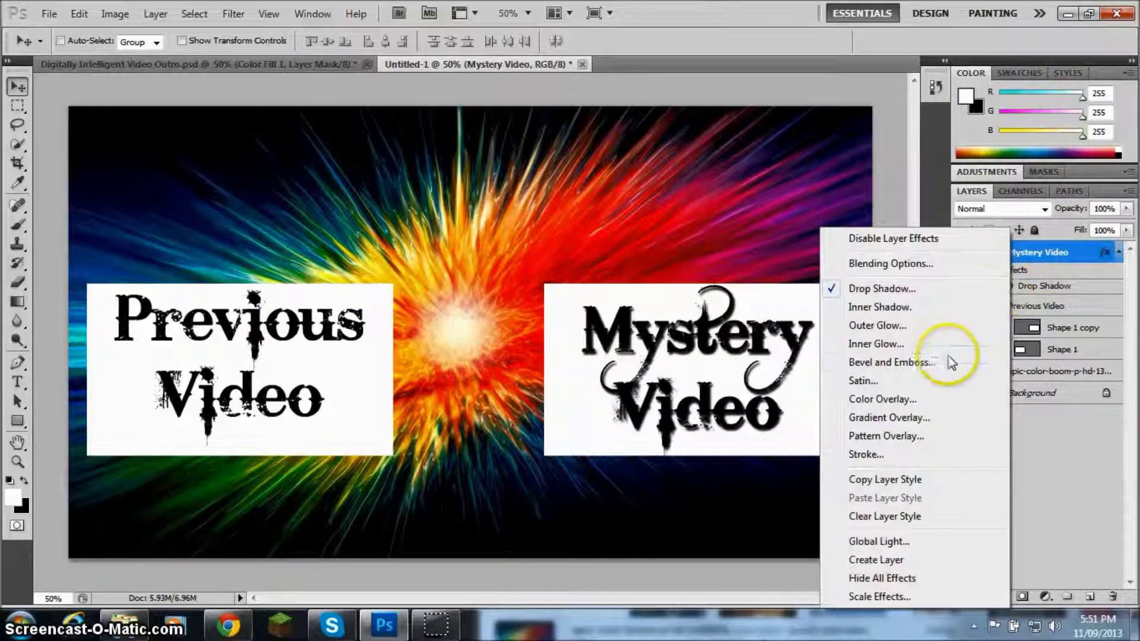
left_click(880, 480)
left_click(1029, 307)
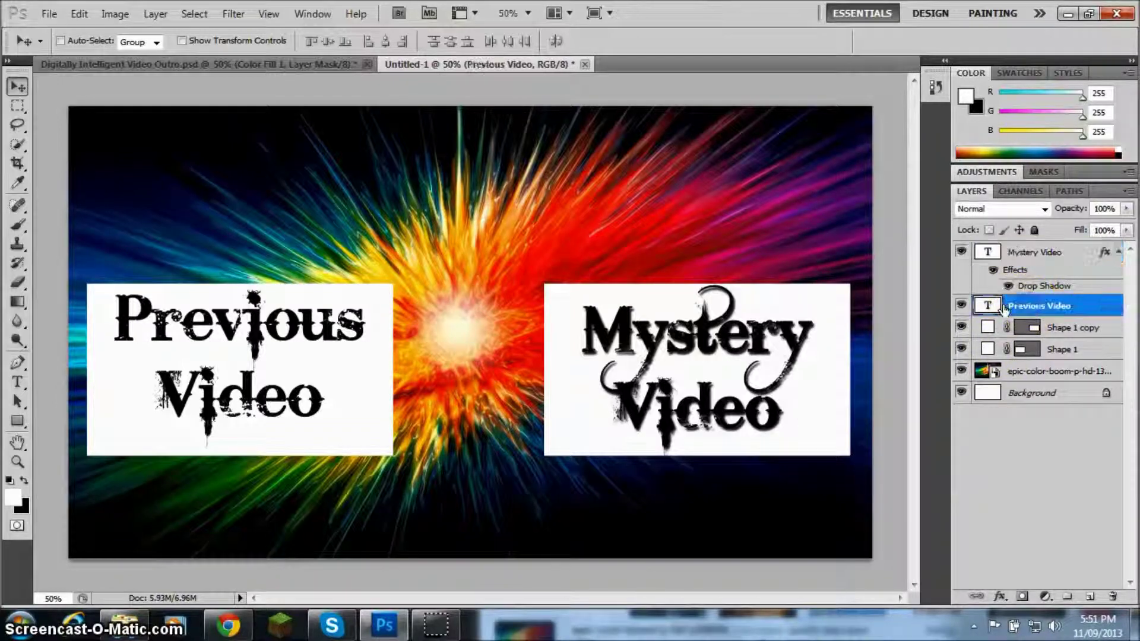
left_click(1054, 308)
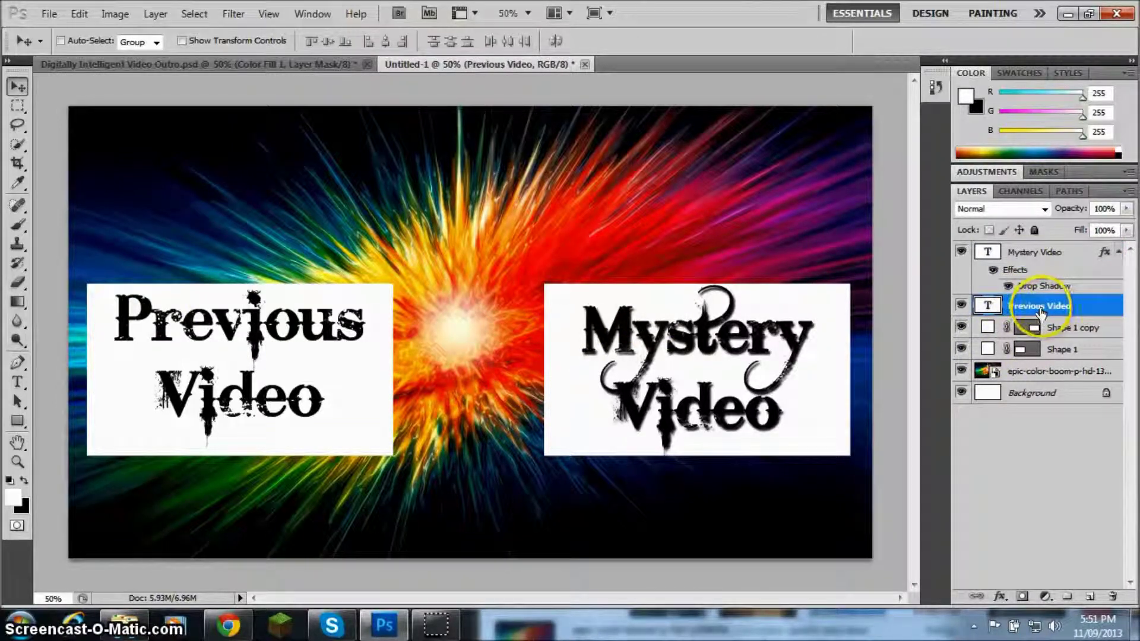
right_click(1043, 311)
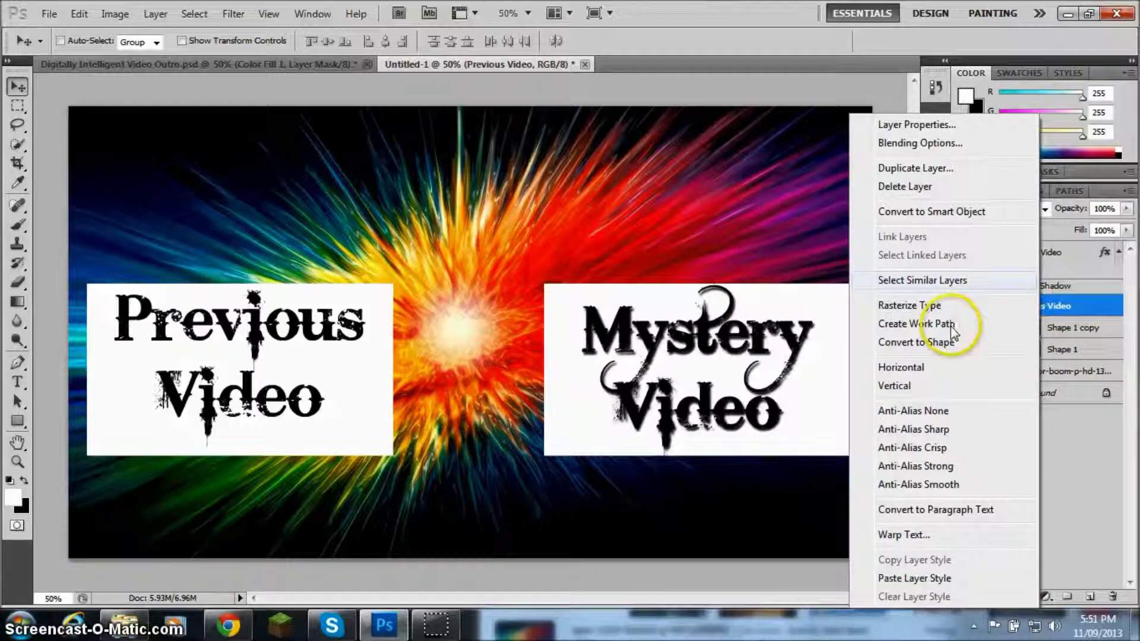
left_click(914, 579)
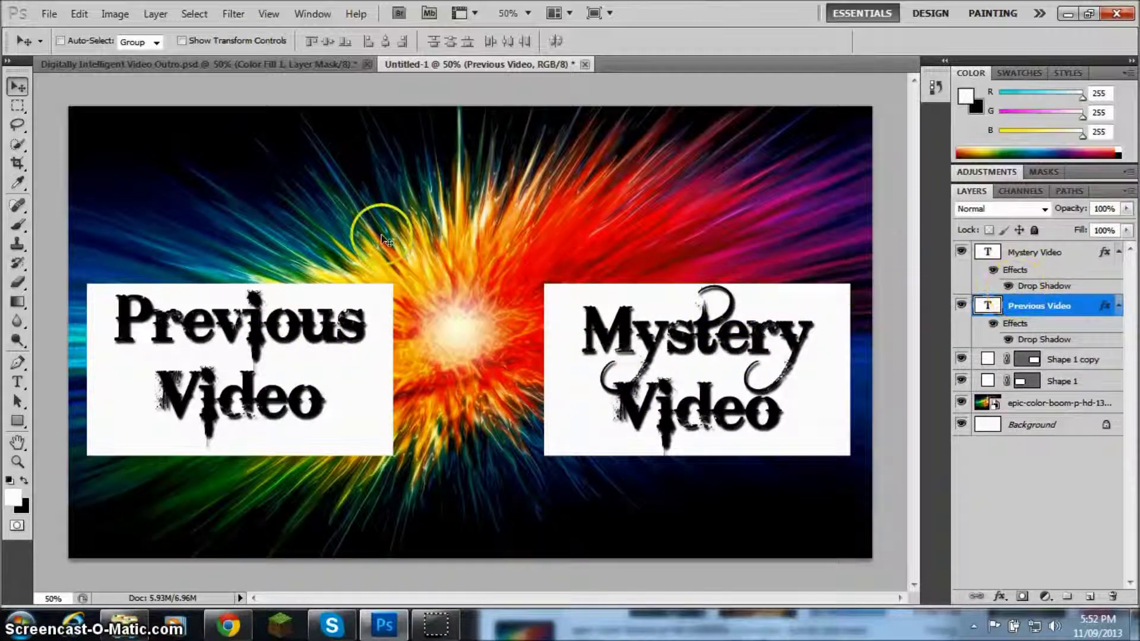
- Add the title text "Digitally Intelligent" above the two white boxes in 152 pt Bleeding Cowboys
left_click(19, 383)
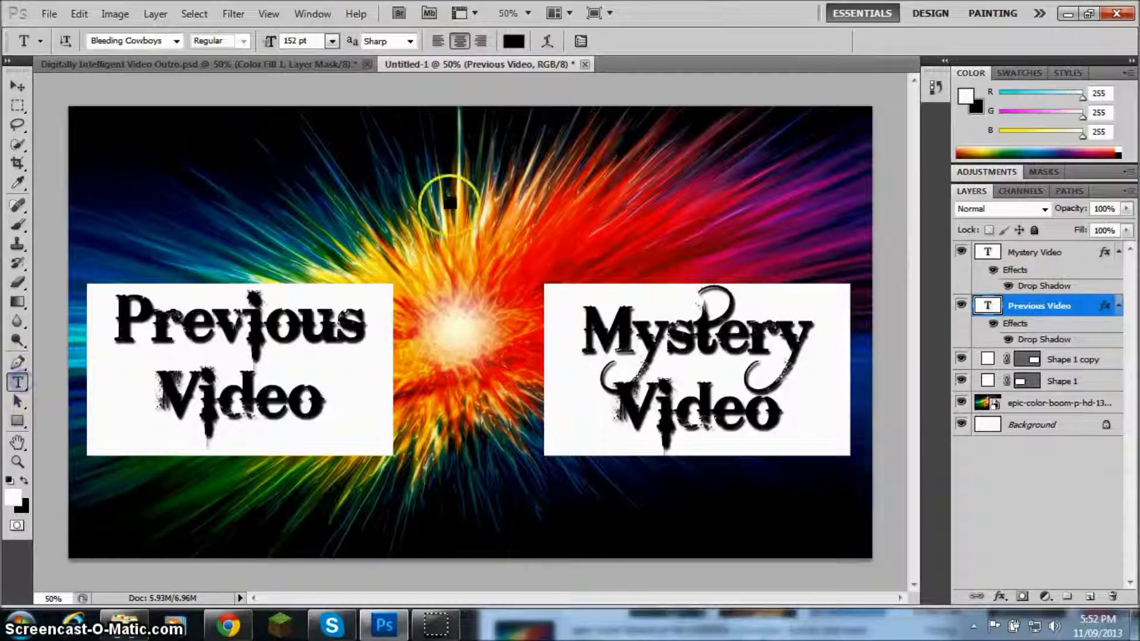
left_click(805, 321)
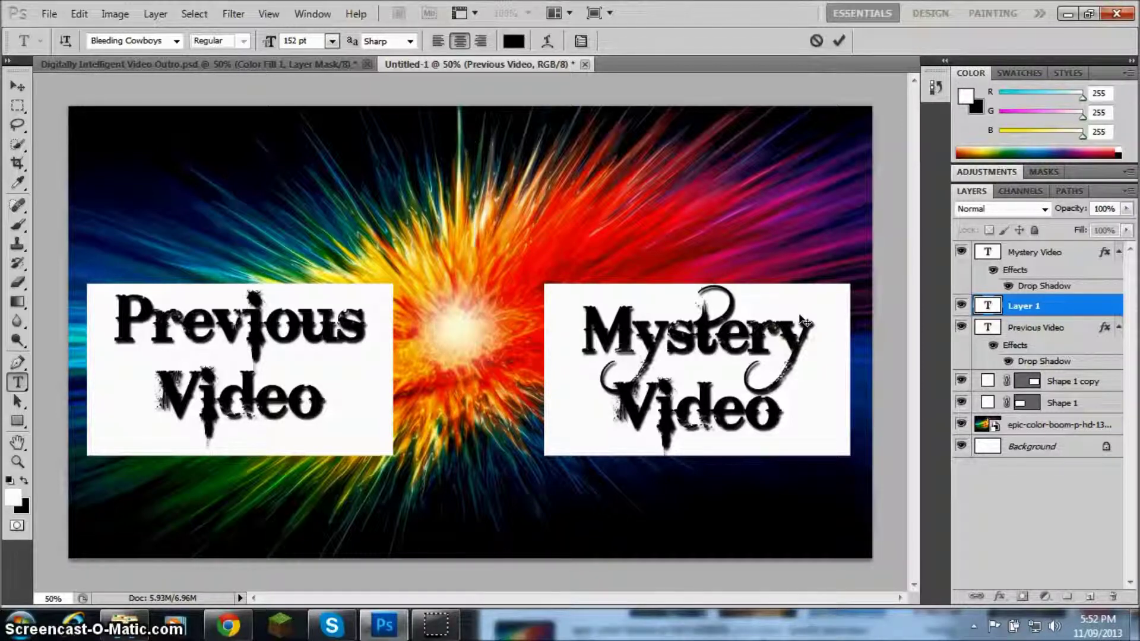
type("Digitally Intelligent")
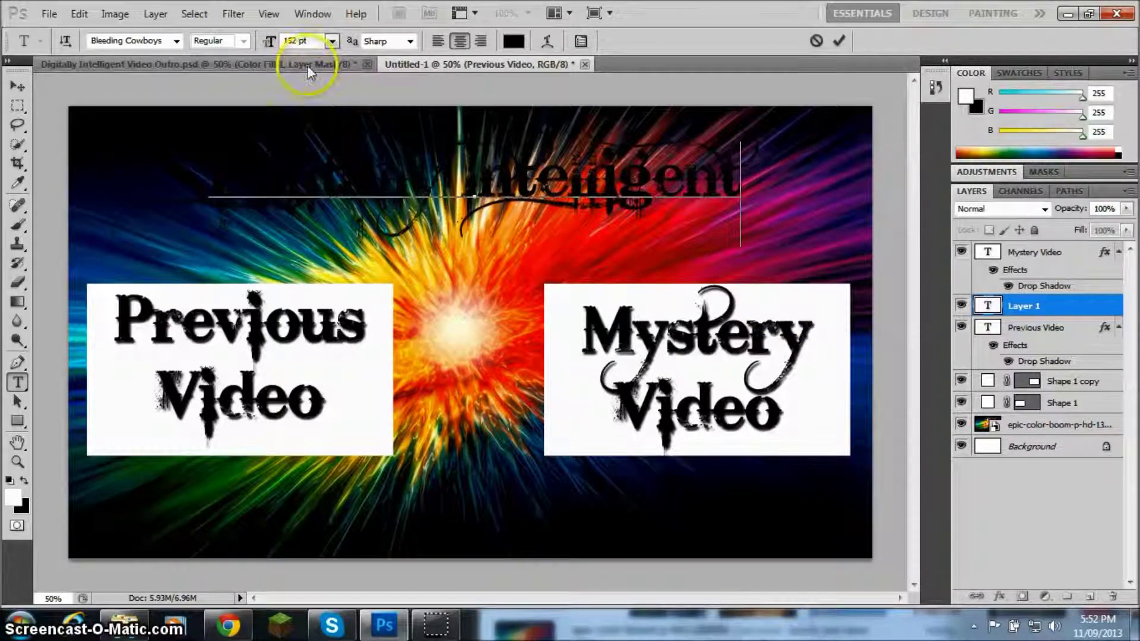
left_click(841, 40)
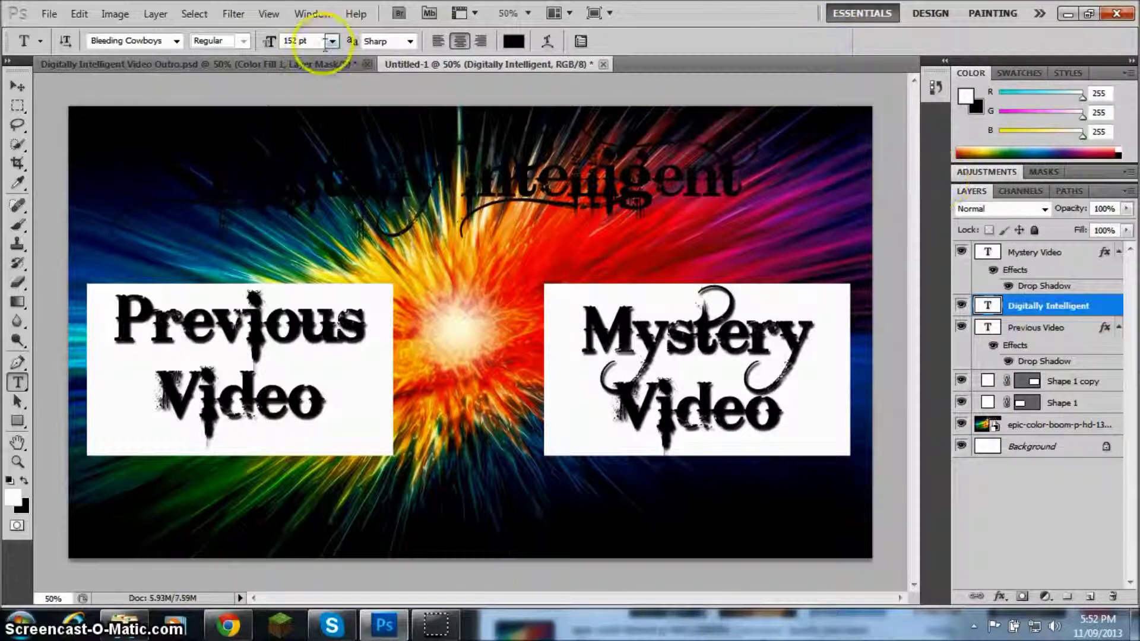
- Check the title in the finished Digitally Intelligent Video Outro document, and set the new title's text colour to white (ffffff)
left_click(319, 61)
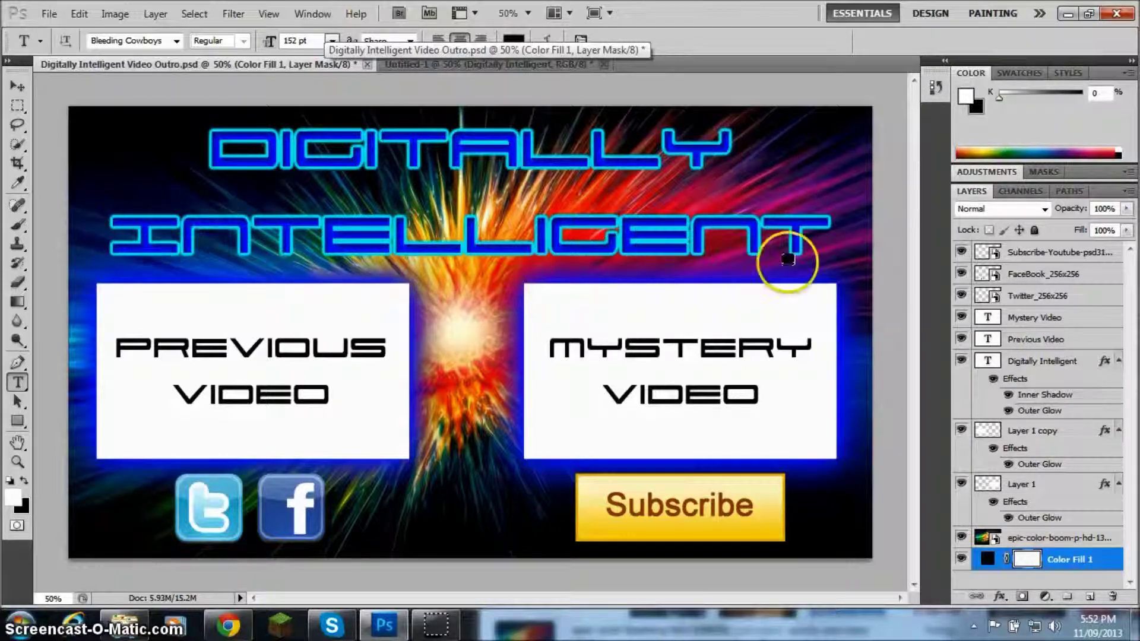
left_click(484, 63)
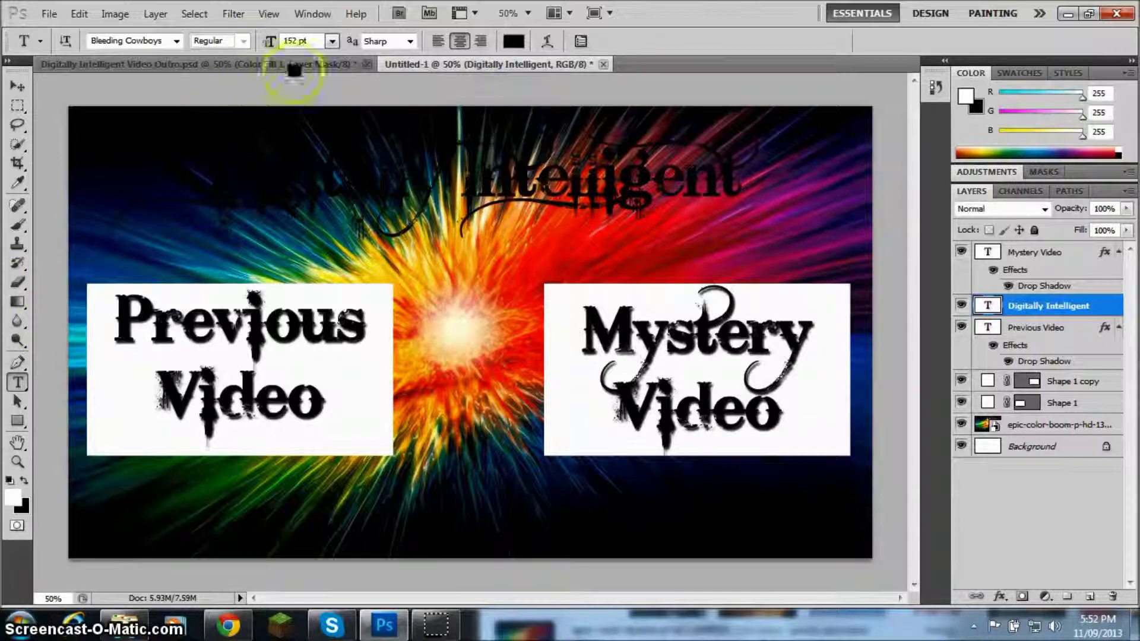
left_click(514, 40)
left_click_drag(524, 220, 580, 125)
left_click_drag(648, 102, 596, 260)
left_click_drag(483, 336, 254, 251)
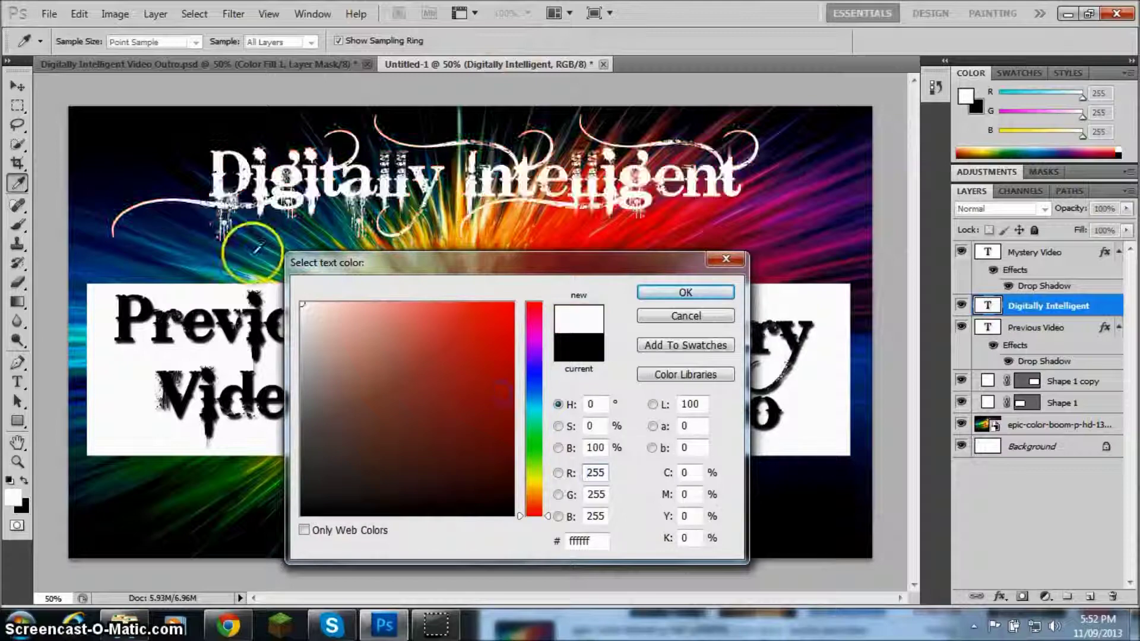
left_click(664, 292)
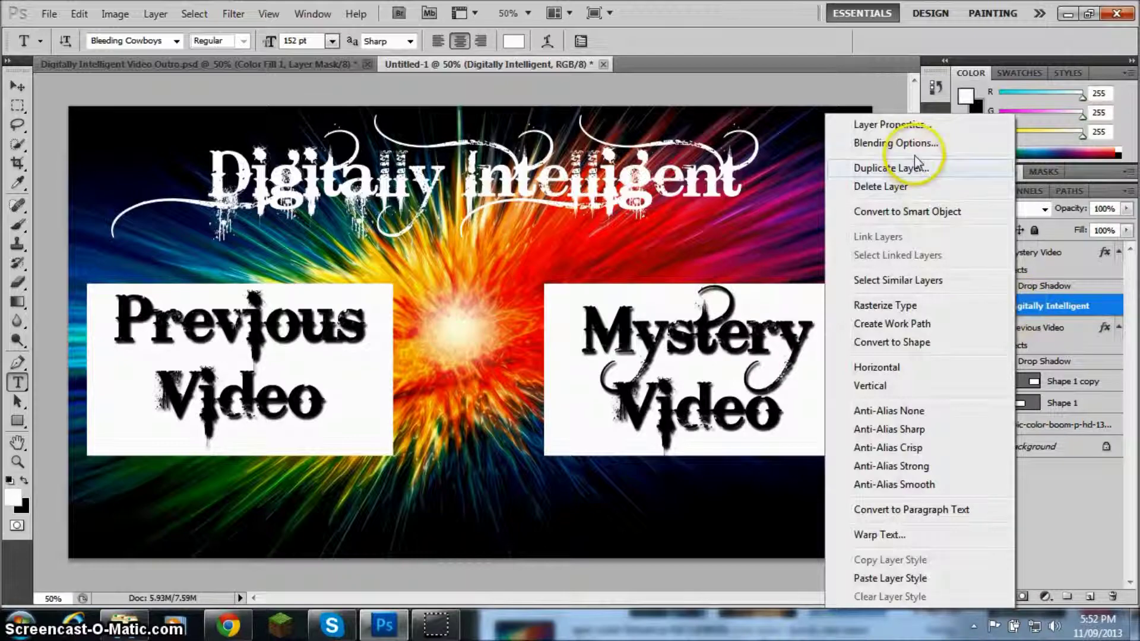
- Enable an Outer Glow in the Digitally Intelligent layer's style and set the glow colour to black (000000)
left_click(915, 148)
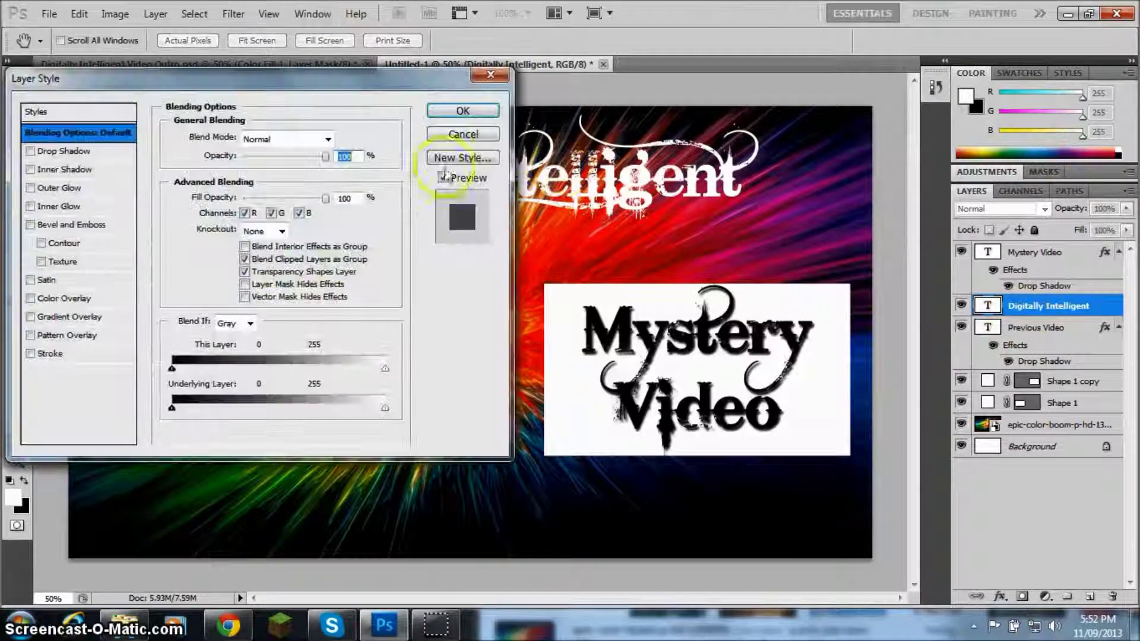
left_click(31, 188)
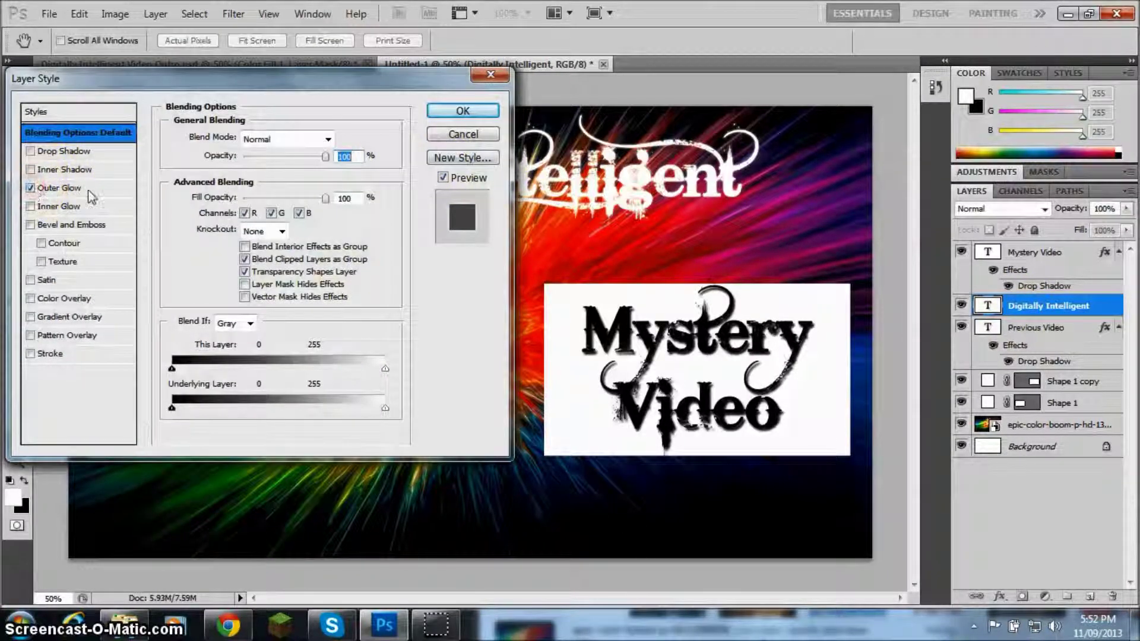
left_click(59, 187)
left_click(205, 194)
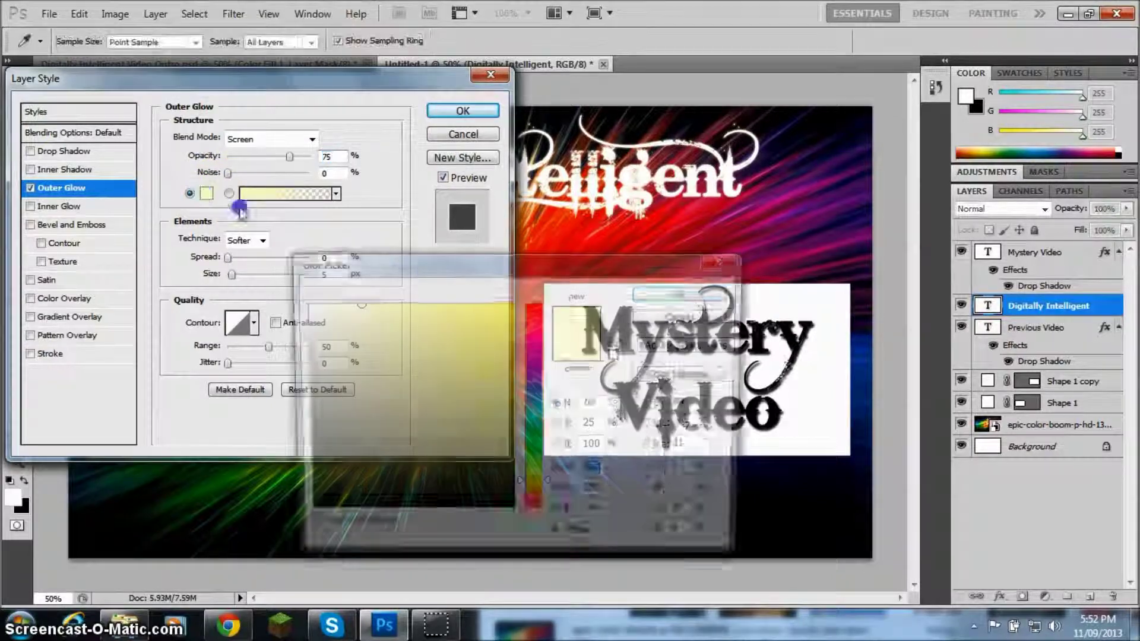
left_click_drag(458, 338, 514, 516)
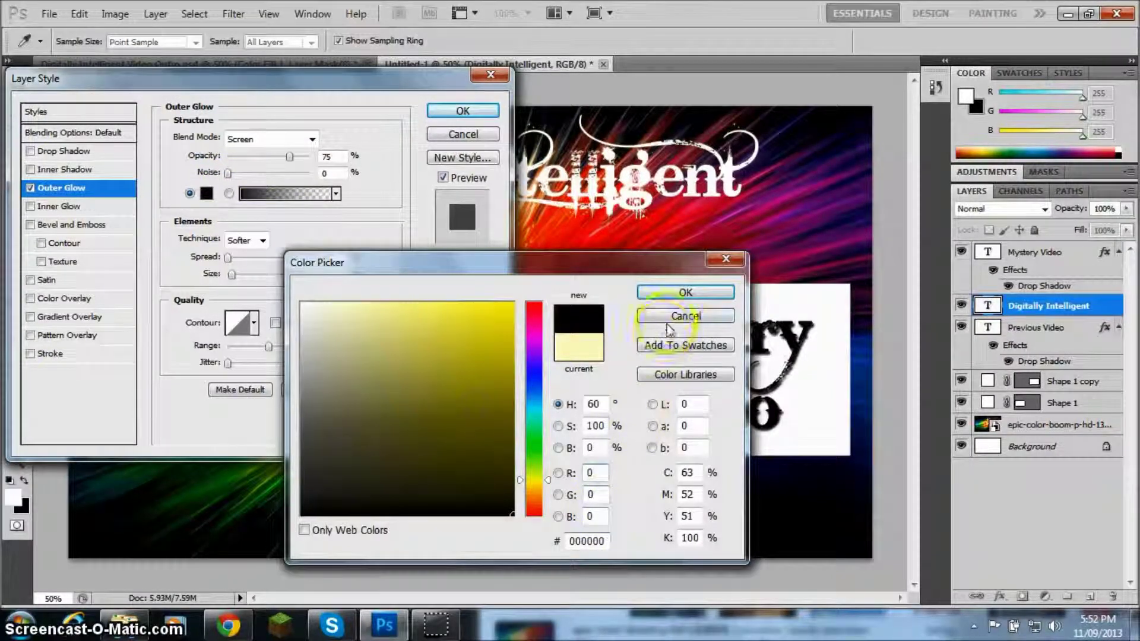
left_click(686, 292)
- Set the title's outer glow to 100% opacity with the Normal blend mode
left_click_drag(291, 157, 296, 158)
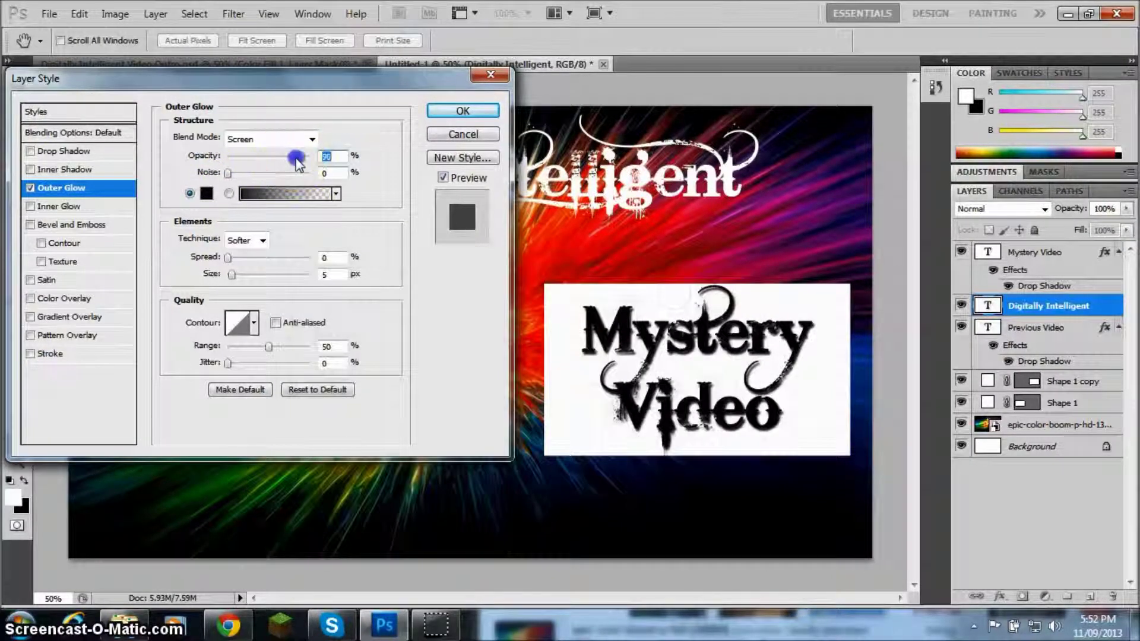
left_click(326, 141)
left_click(295, 150)
left_click_drag(367, 82, 646, 300)
left_click(580, 209)
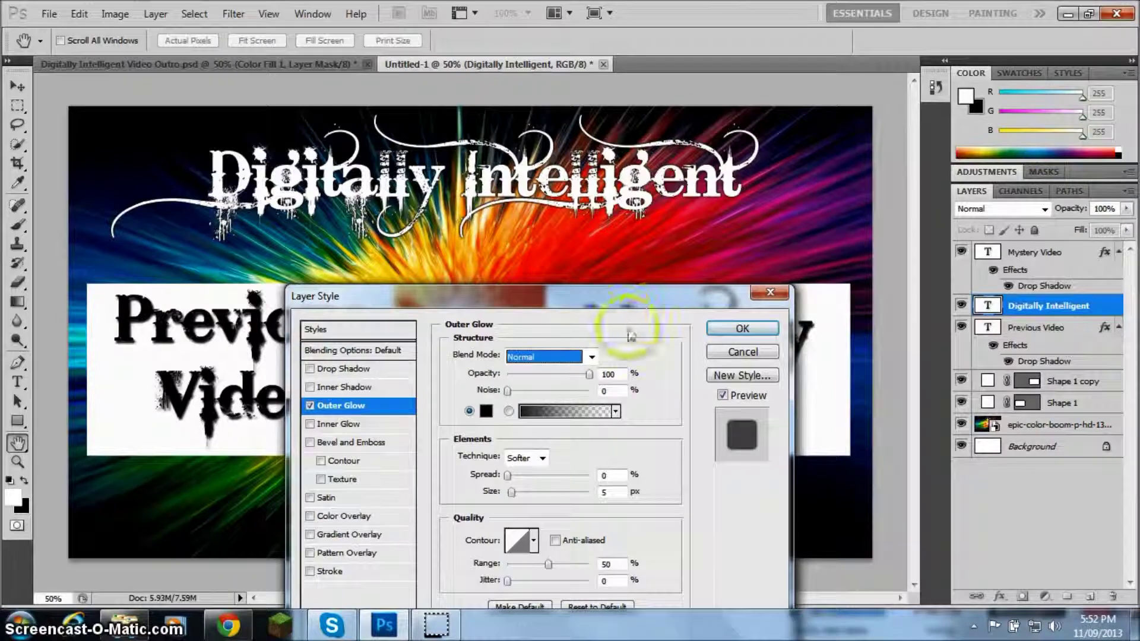
- Set the outer glow's spread to about 18% and its size to about 18 px, and apply the layer style
left_click_drag(620, 304, 769, 240)
mouse_move(656, 407)
left_mouse_down()
mouse_move(671, 408)
mouse_move(657, 409)
mouse_move(667, 424)
left_mouse_up()
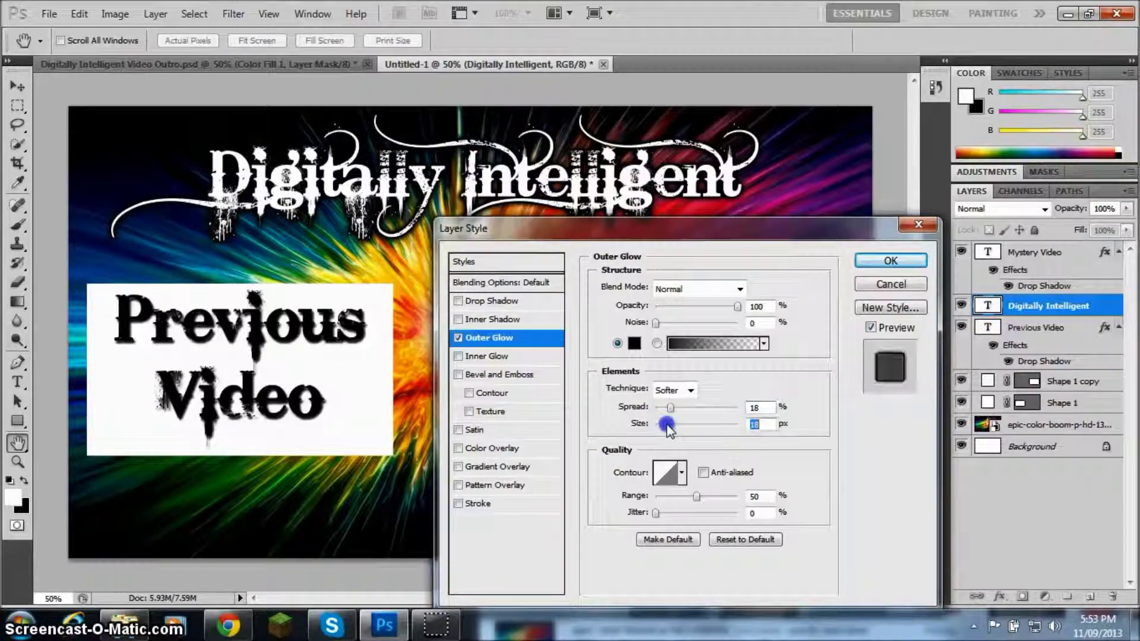
left_click(890, 261)
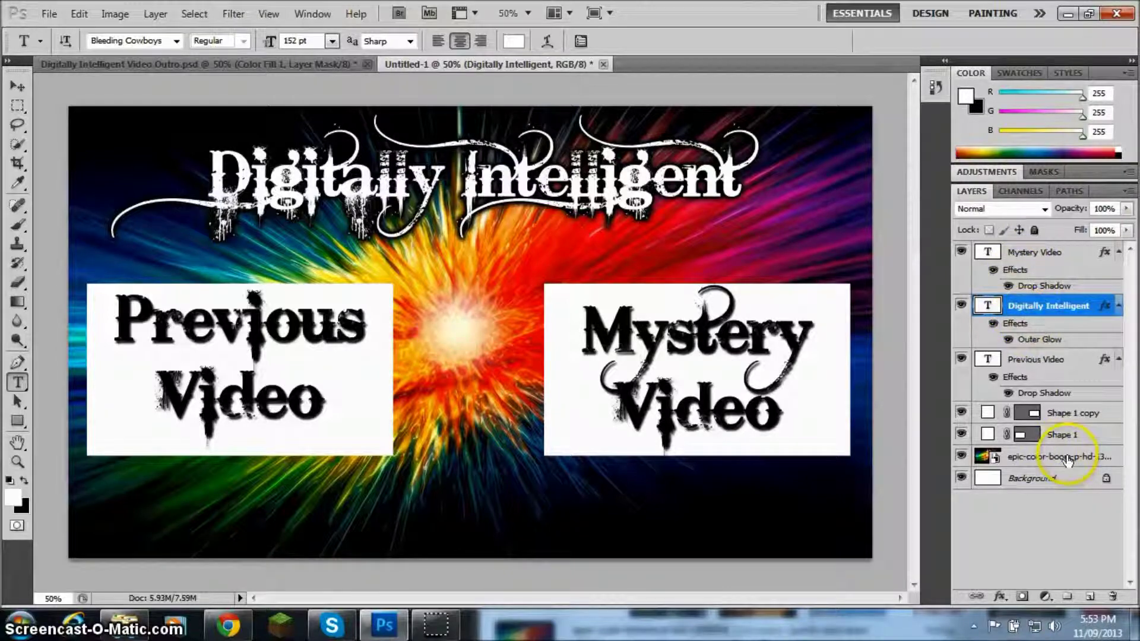
- Centre the Digitally Intelligent title horizontally against the Background layer, and reselect only the title layer
left_click(1043, 485, "ctrl")
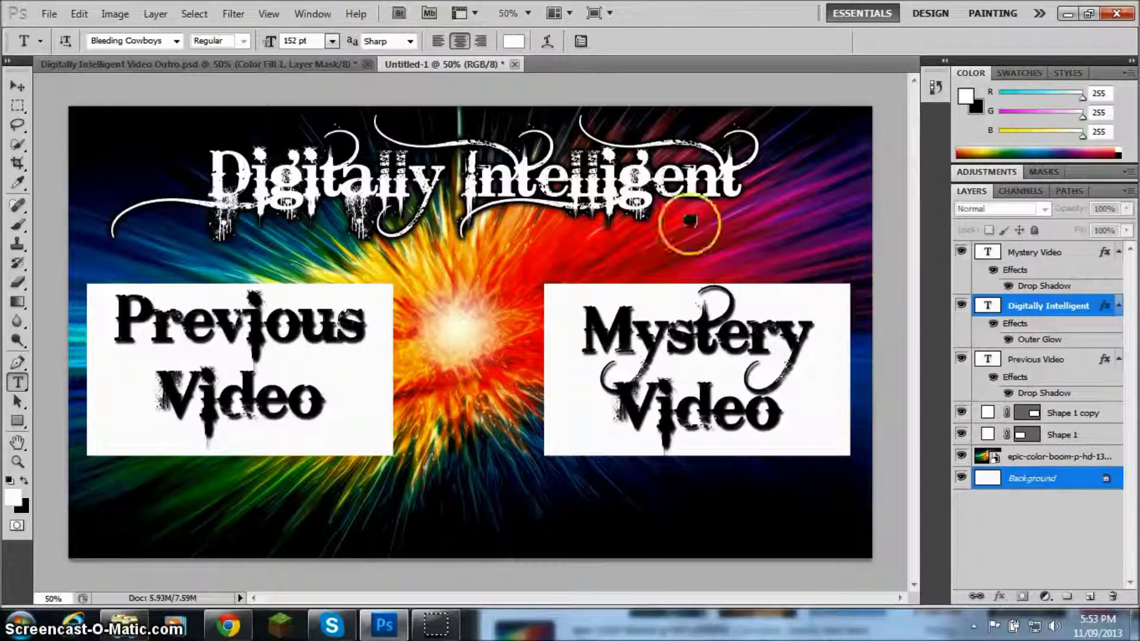
left_click(16, 87)
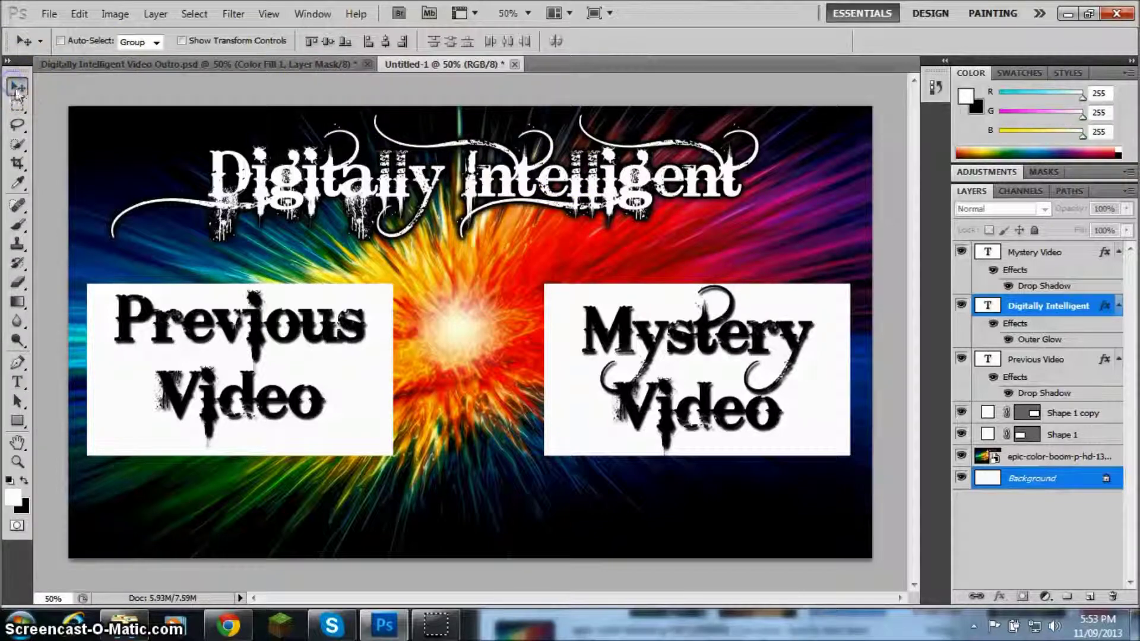
left_click(386, 43)
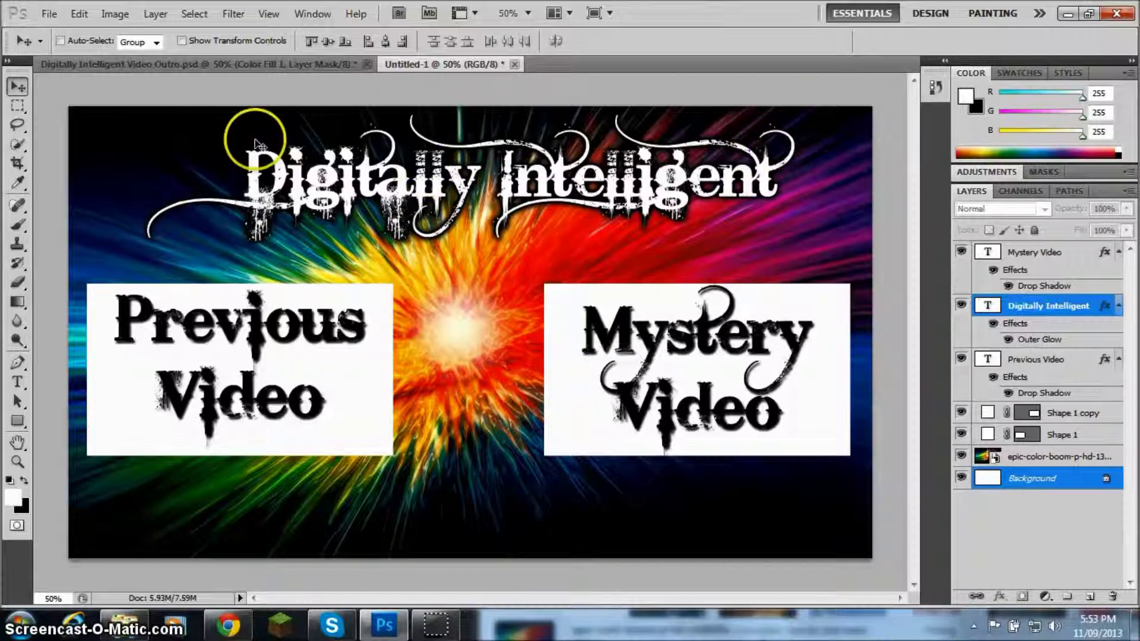
left_click(1017, 313)
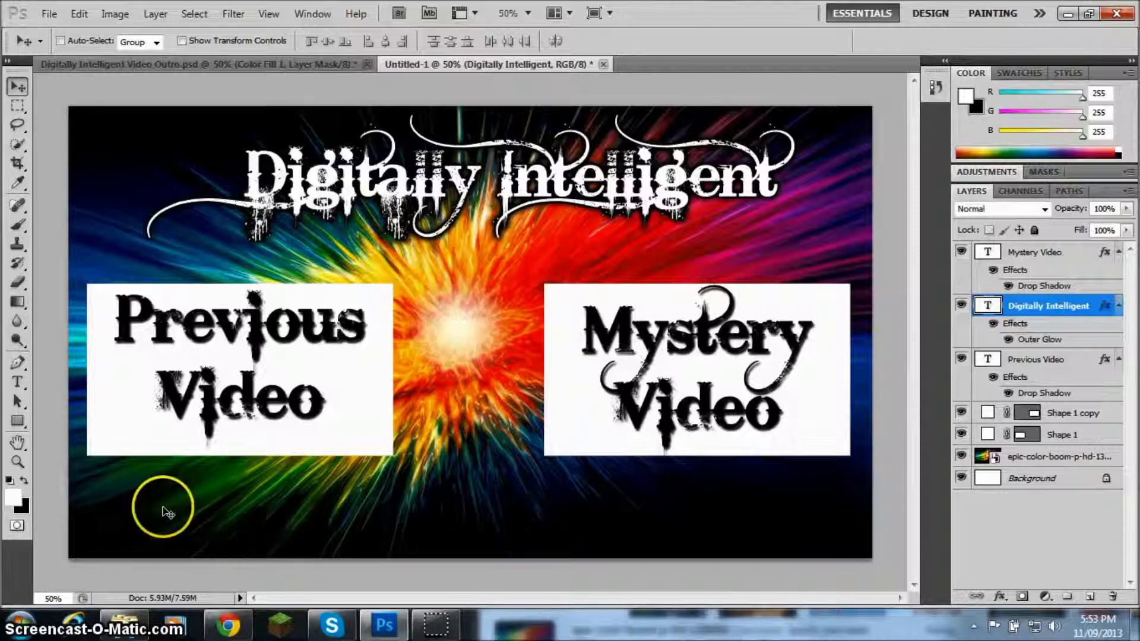
- Switch to the file explorer, open the Iconspedia folder in My Pictures and reposition its window beside the canvas
left_click(136, 625)
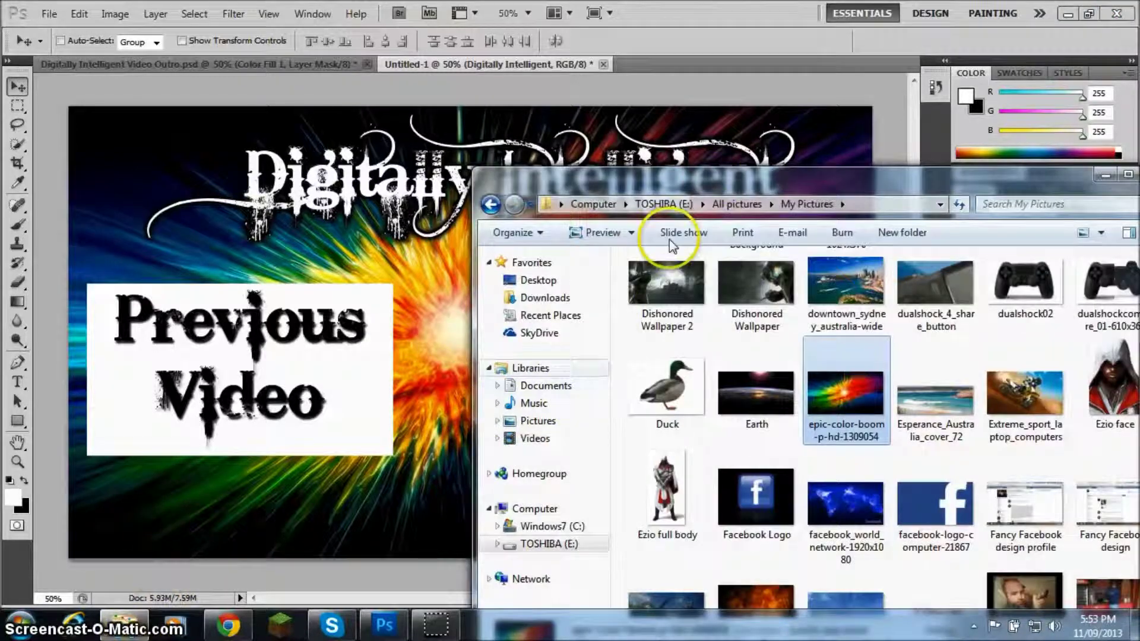
left_click_drag(725, 184, 547, 87)
left_click_drag(996, 297, 952, 178)
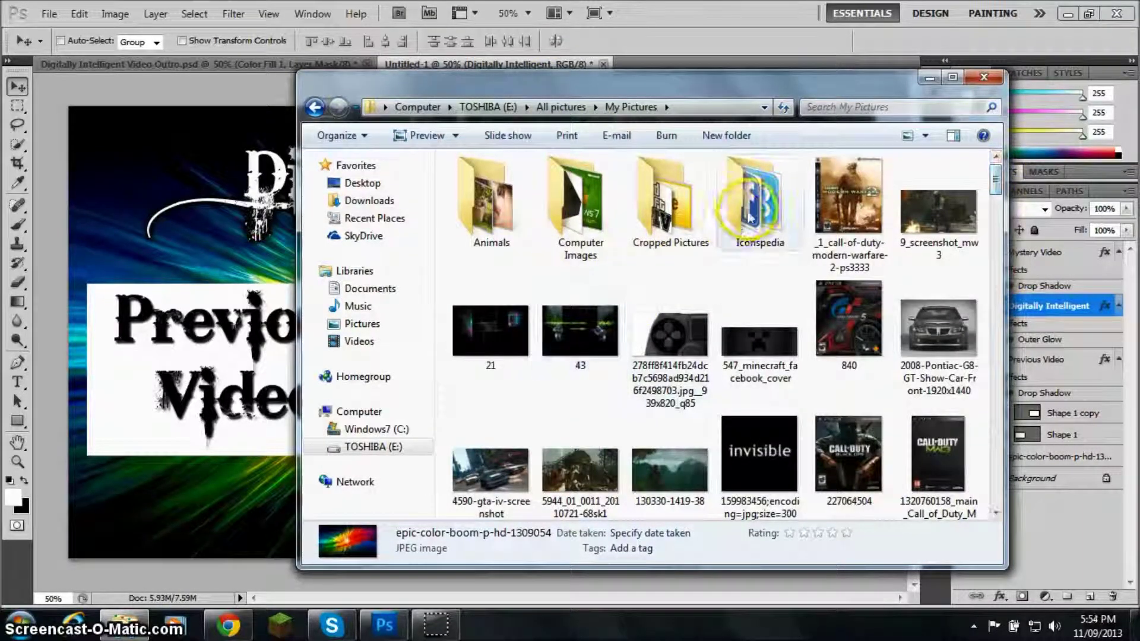
double_click(750, 217)
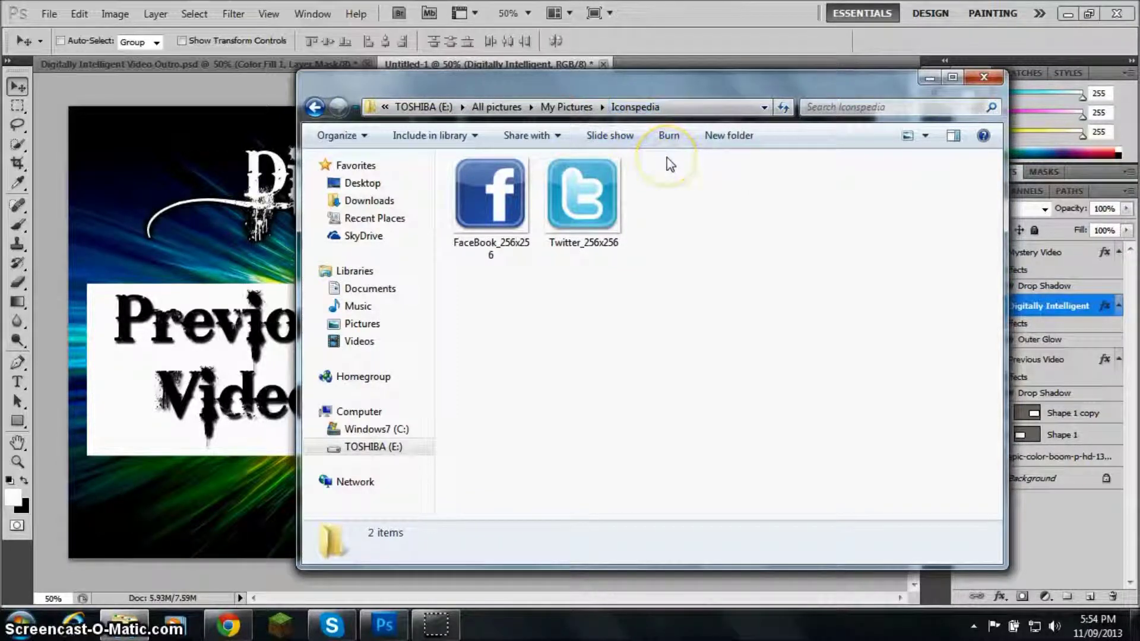
left_click_drag(666, 96, 663, 119)
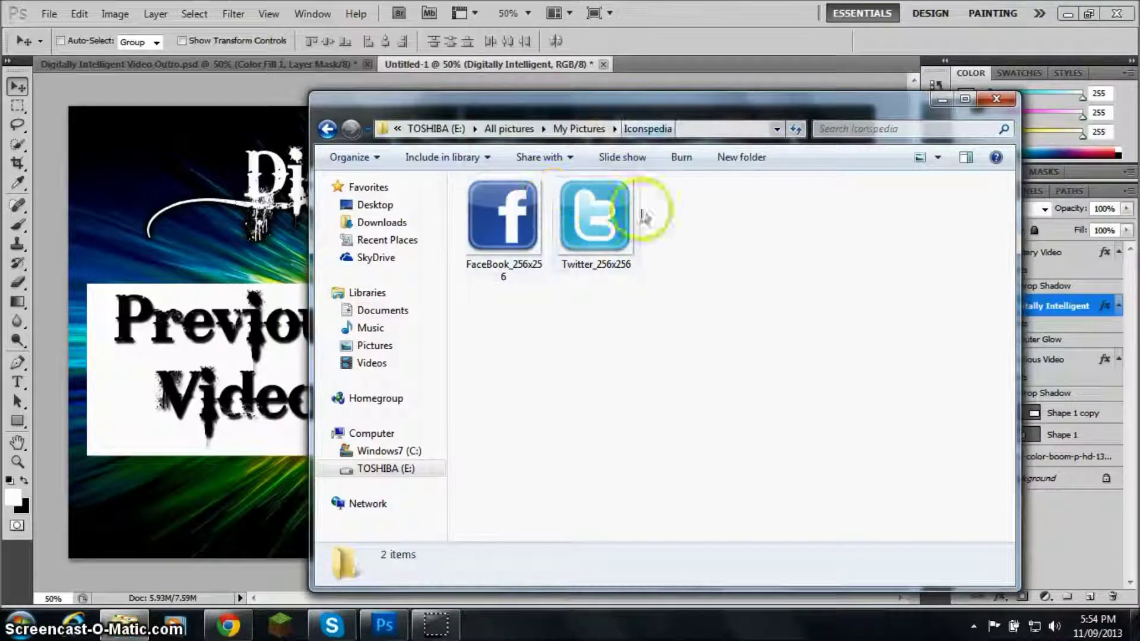
left_click_drag(667, 112, 808, 38)
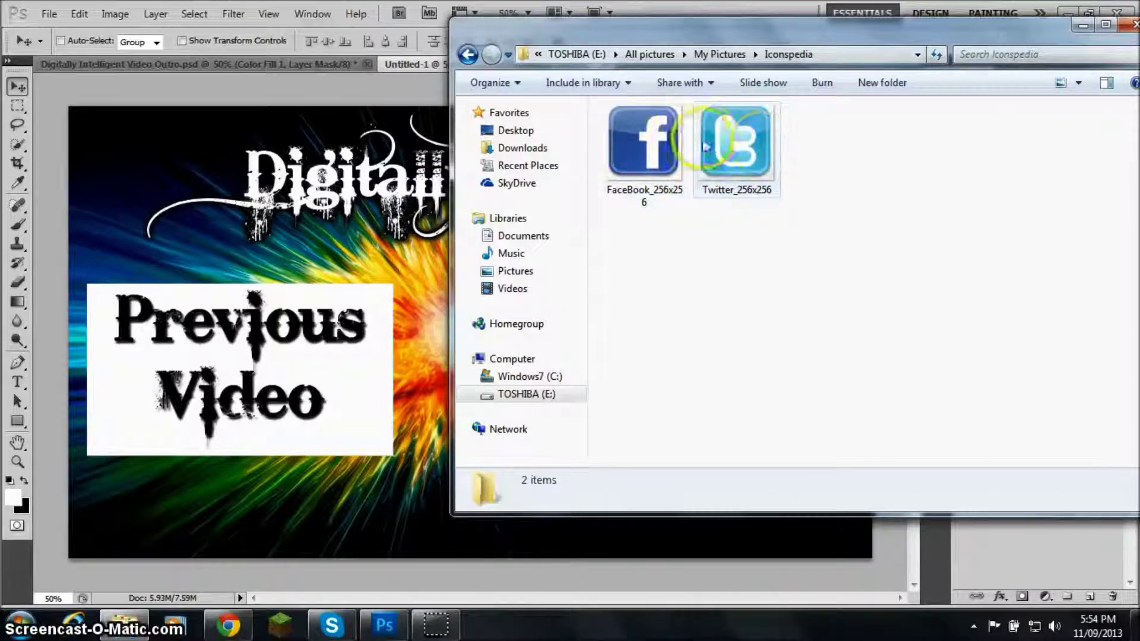
left_click_drag(772, 45, 743, 32)
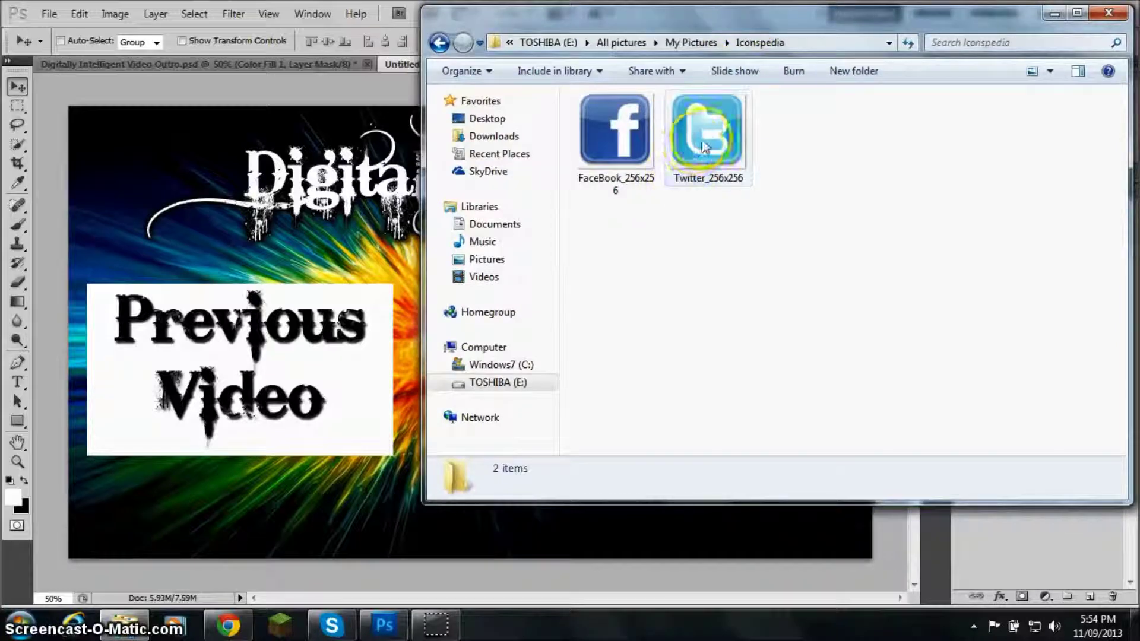
- Place the Twitter_256x256 and FaceBook_256x256 images together into the outro document
left_click(735, 159)
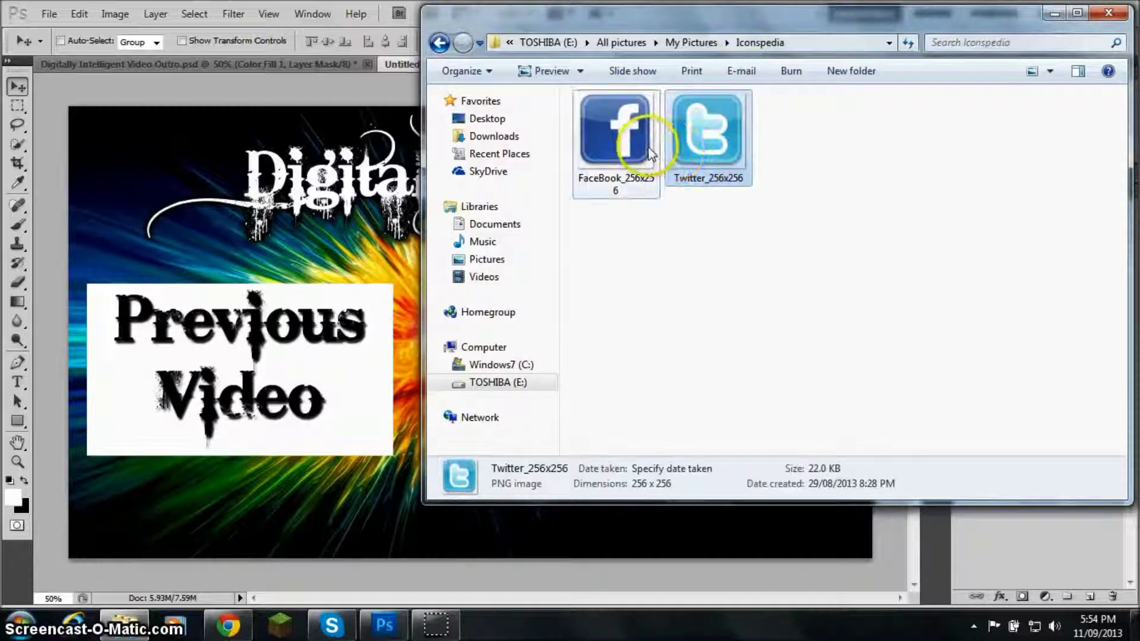
left_click(624, 131, "ctrl")
left_click_drag(719, 132, 303, 483)
- Move the Twitter icon slightly lower, cancel its placement and continue placing the Facebook icon
left_click_drag(501, 306, 500, 337)
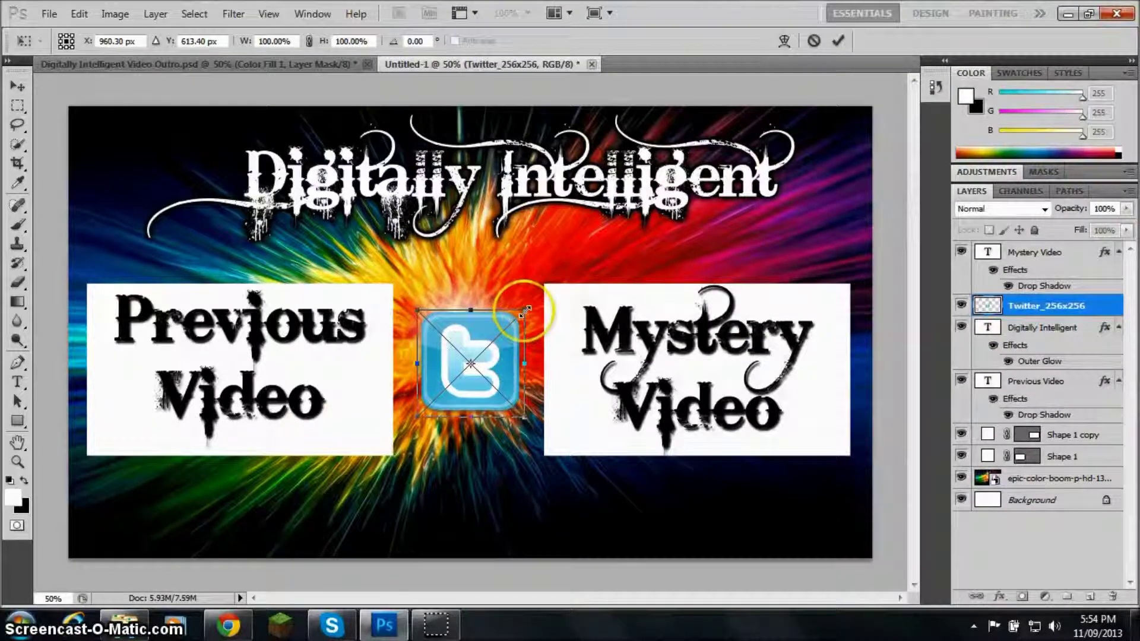
key("Return")
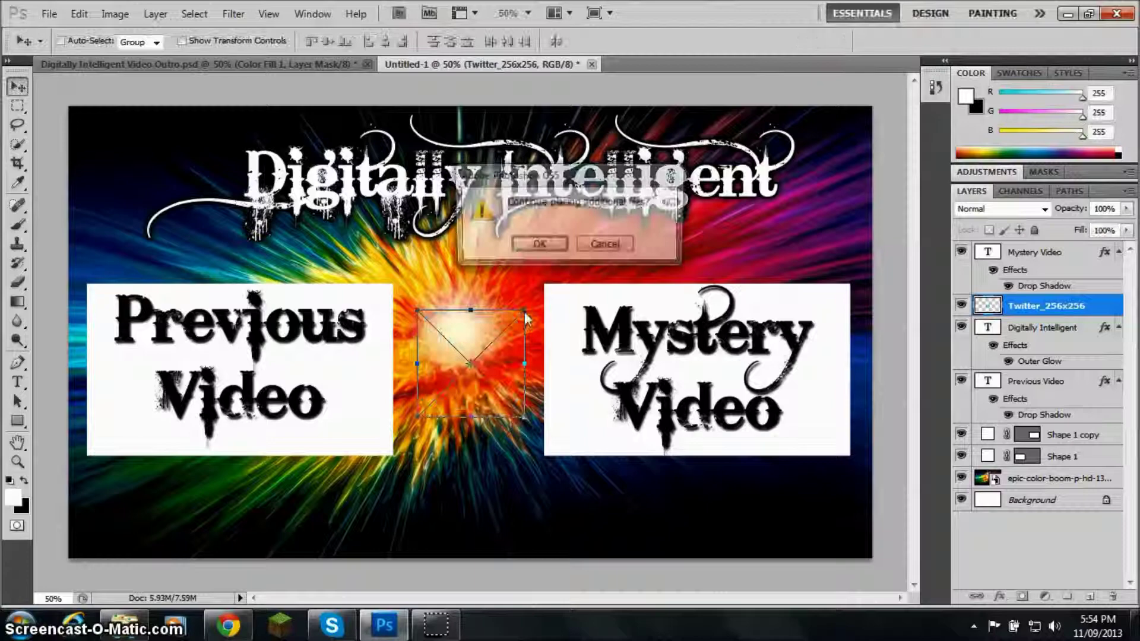
left_click(550, 255)
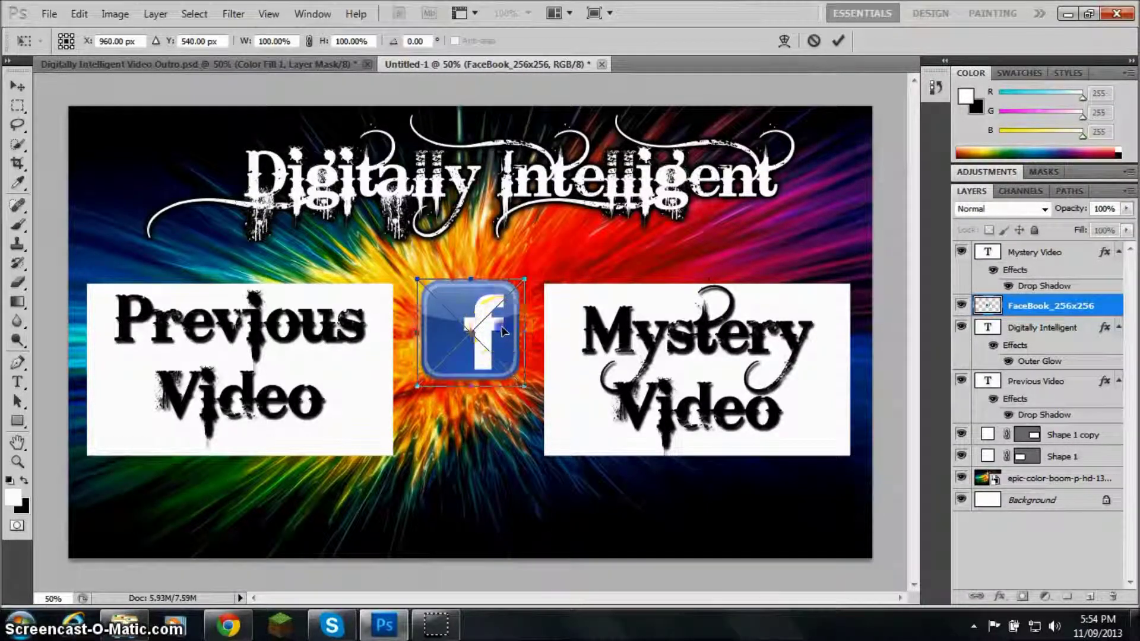
left_click_drag(486, 364, 500, 343)
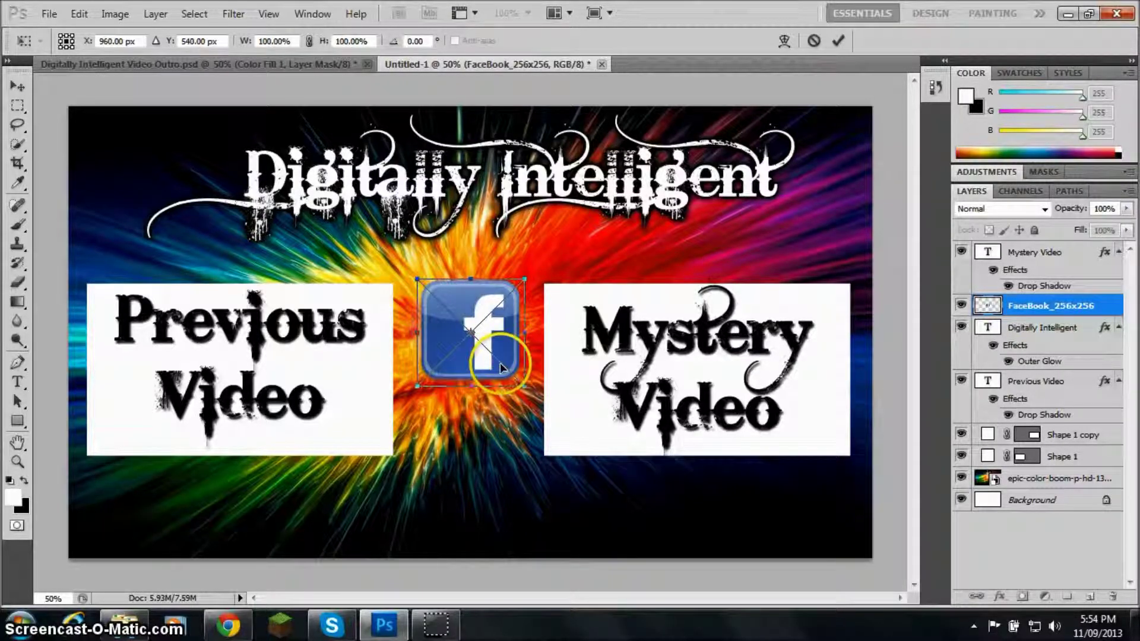
key("ctrl+z")
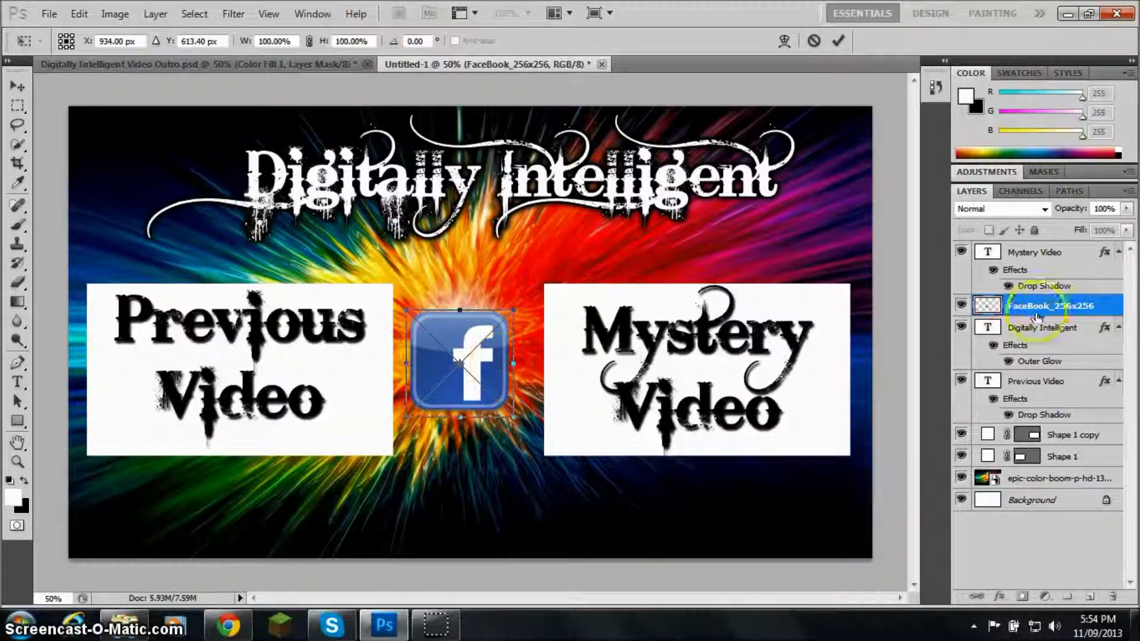
left_click(822, 45)
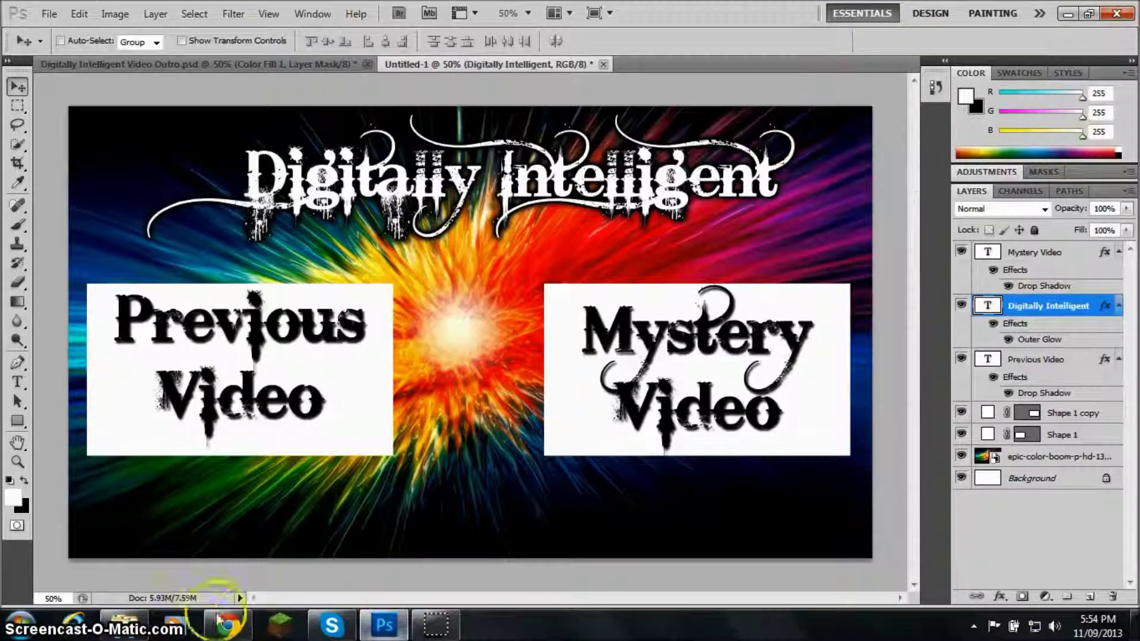
- Place the Twitter_256x256 and FaceBook_256x256 images into the outro document, and move the Facebook icon directly to the right of the Twitter icon
left_click(124, 624)
left_click_drag(708, 134, 375, 475)
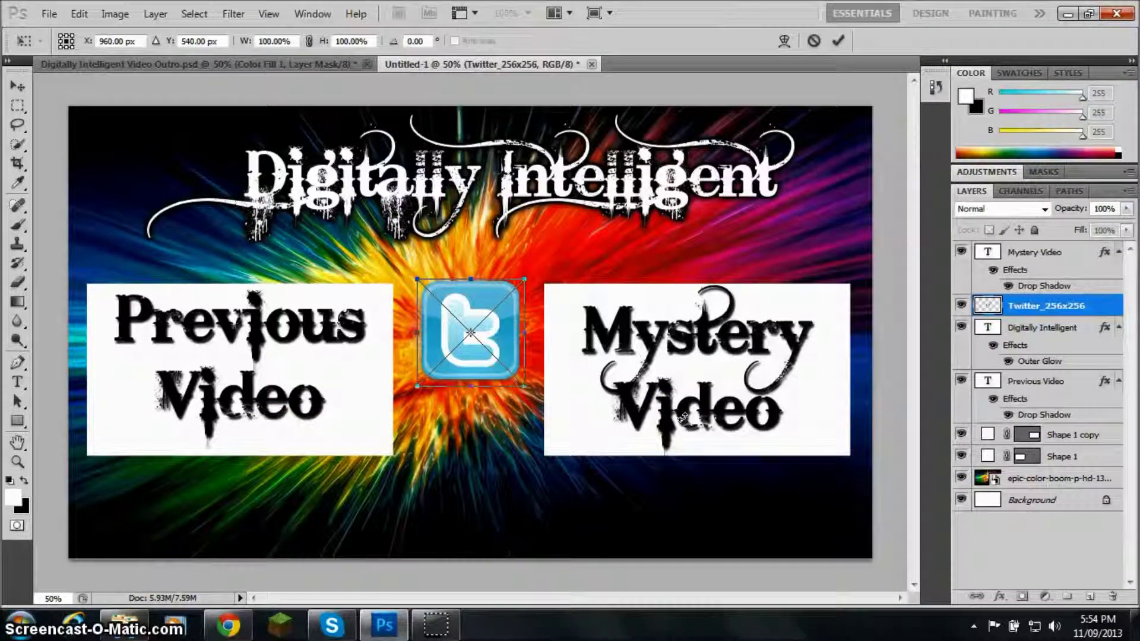
left_click(838, 40)
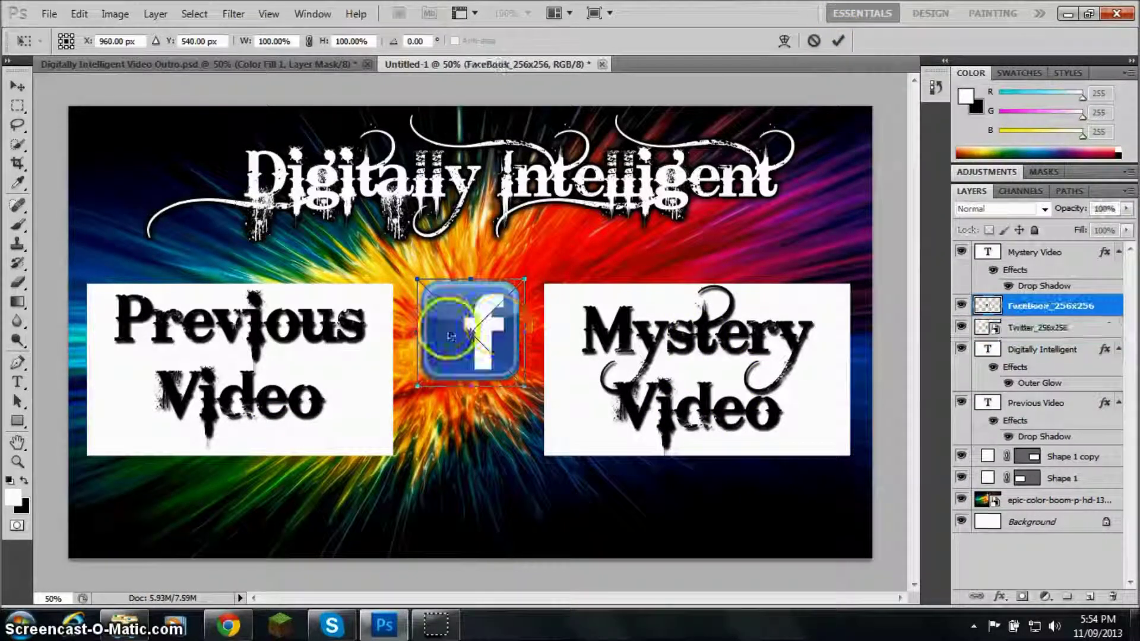
left_click(838, 41)
left_click_drag(502, 326, 604, 325)
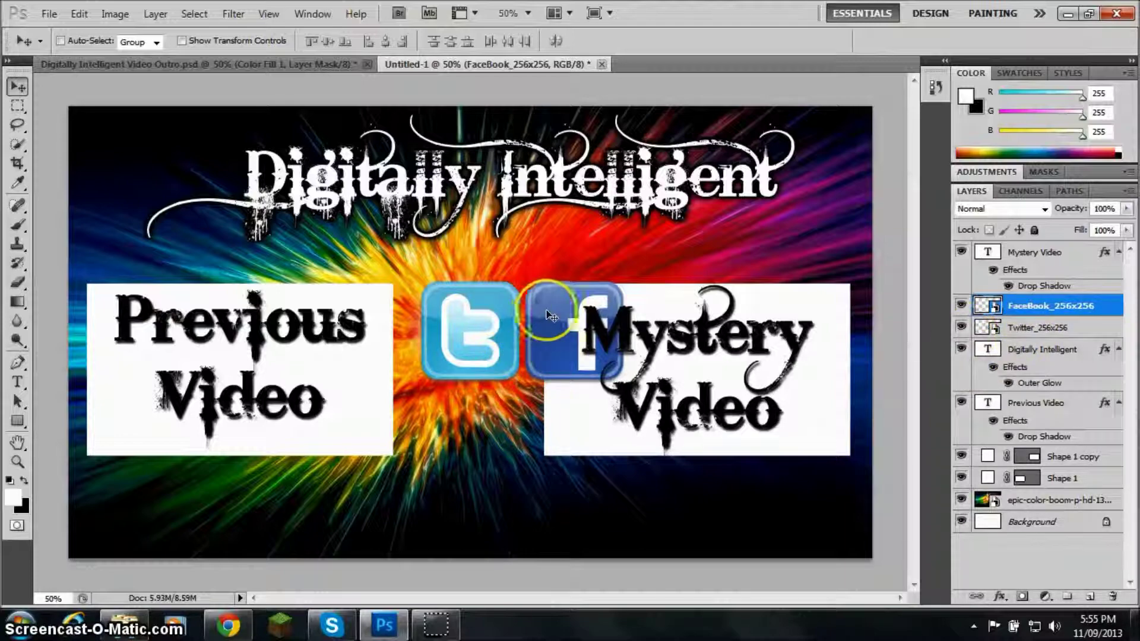
- Move the Twitter and Facebook icons together below the Previous Video box and scale both proportionally to about 78%
left_click(1019, 328, "shift")
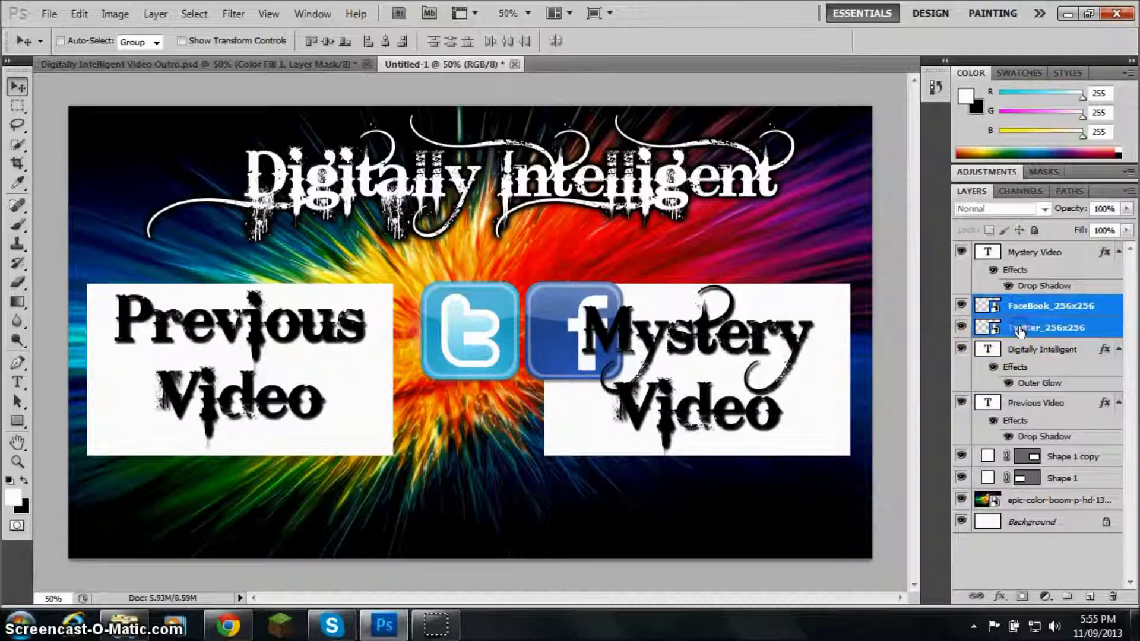
left_click_drag(546, 302, 279, 478)
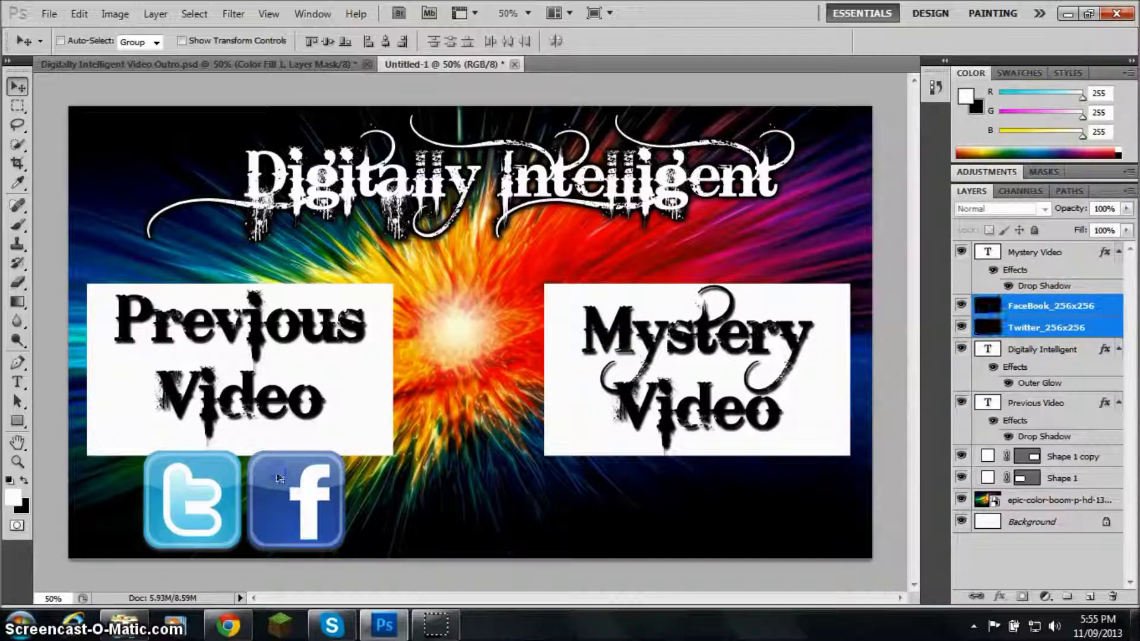
left_click(182, 40)
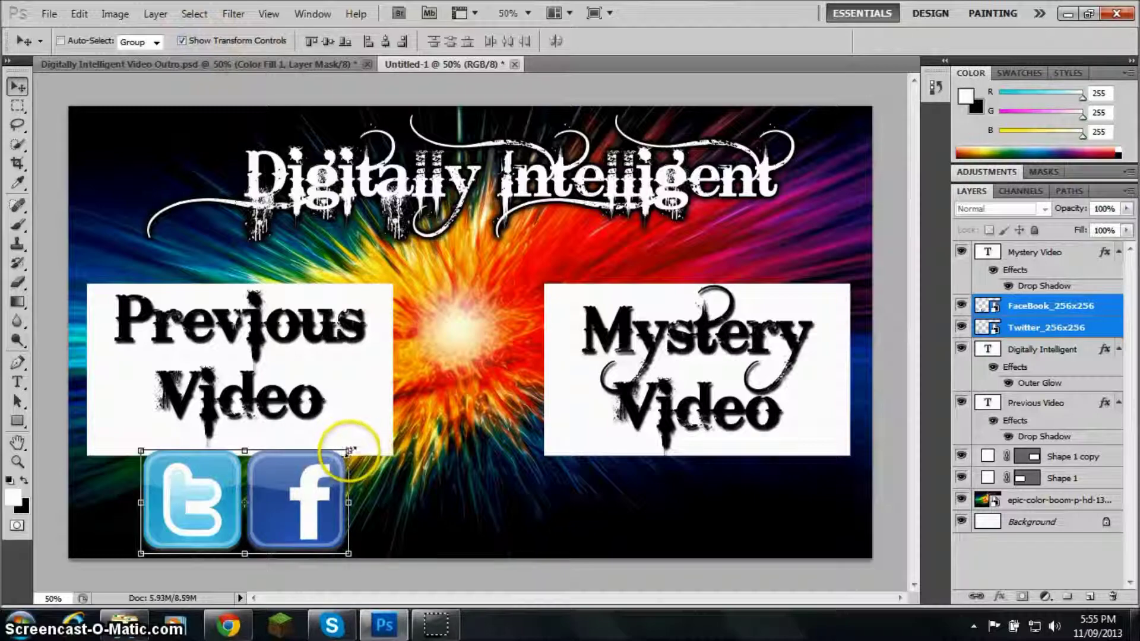
left_click_drag(350, 451, 306, 474)
left_click_drag(261, 507, 263, 501)
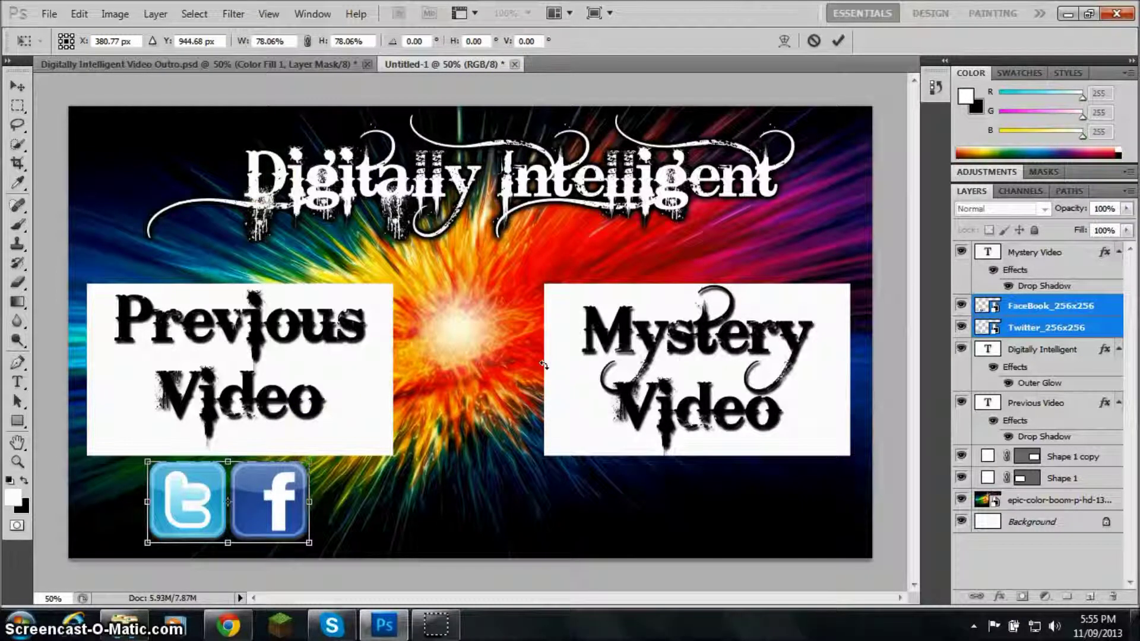
left_click(837, 40)
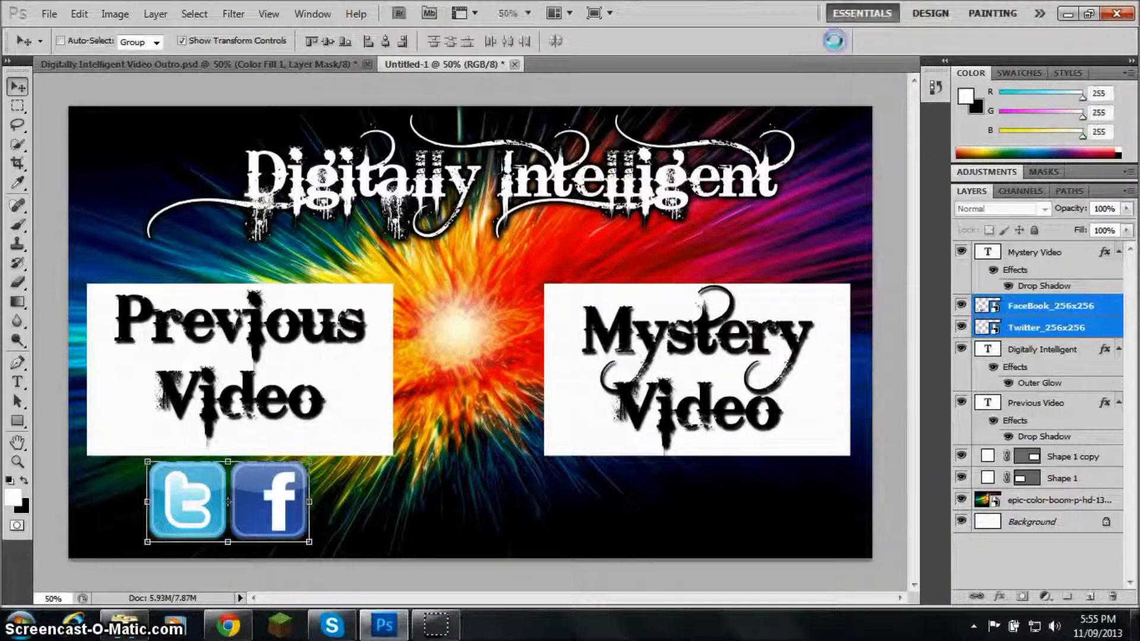
left_click(182, 41)
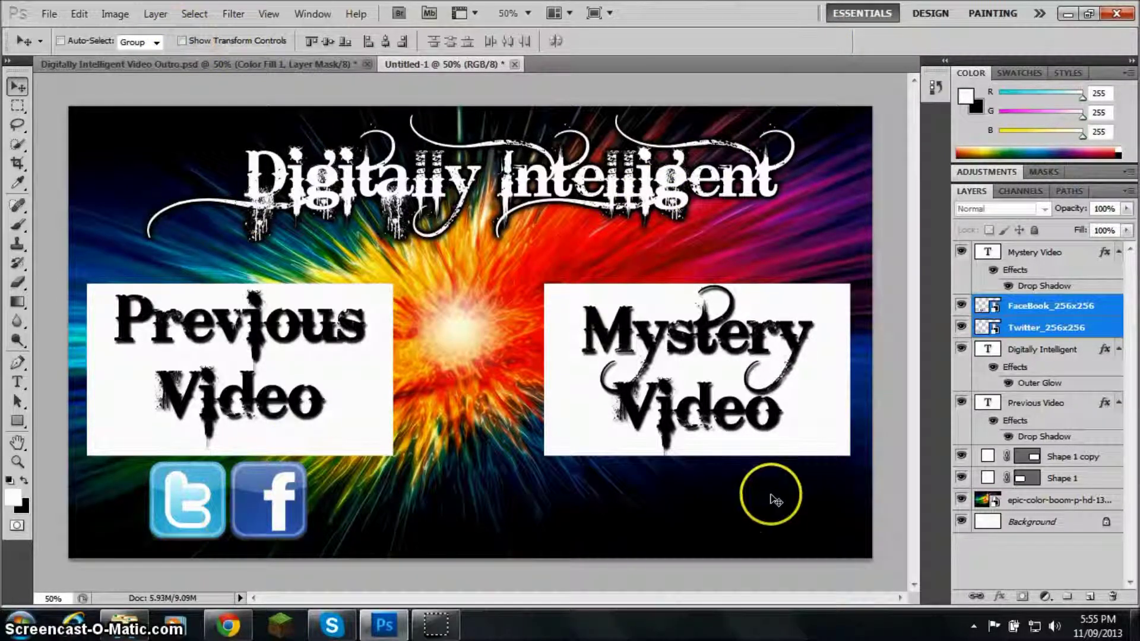
- Place the Subscribe-Youtube-psd31825 image from the Cropped Pictures folder in My Pictures into the outro document
left_click(1043, 254)
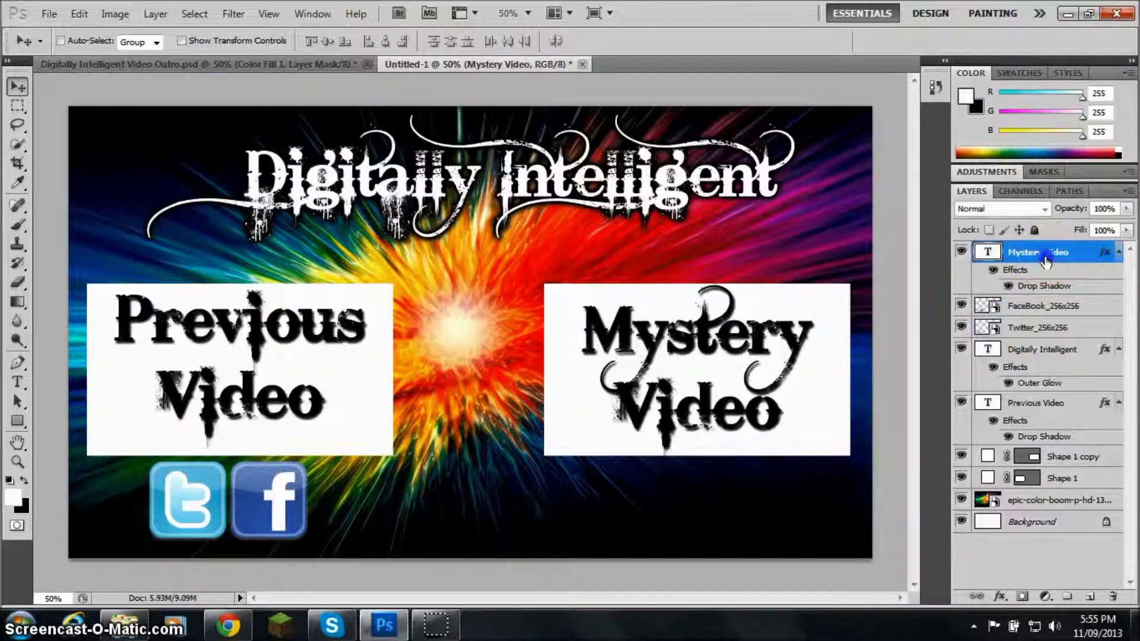
left_click(1036, 522)
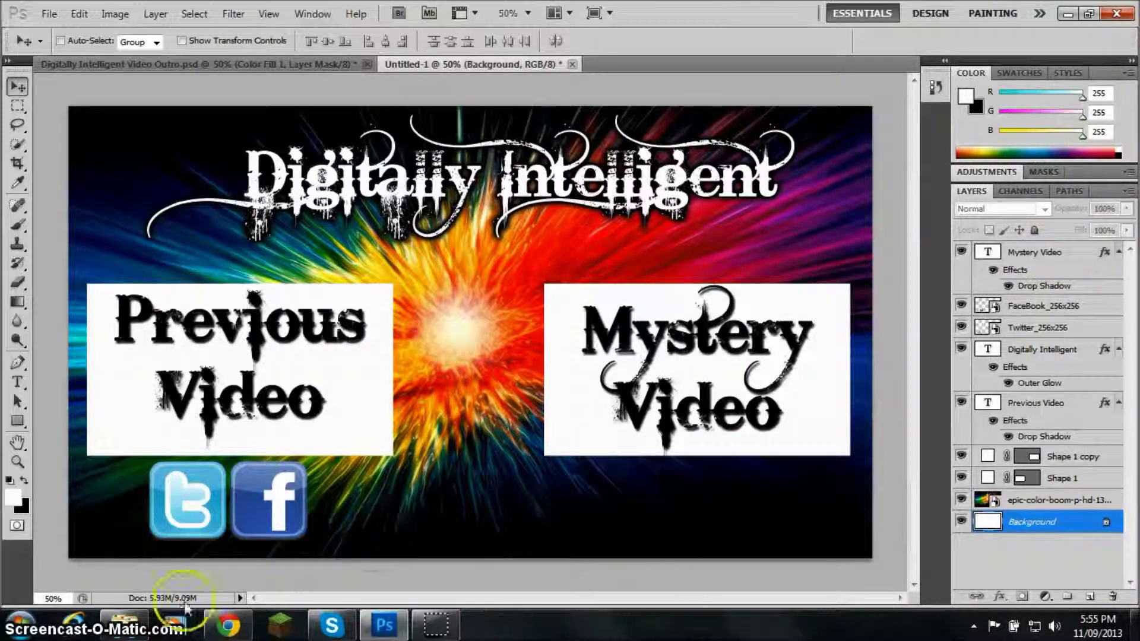
mouse_move(229, 627)
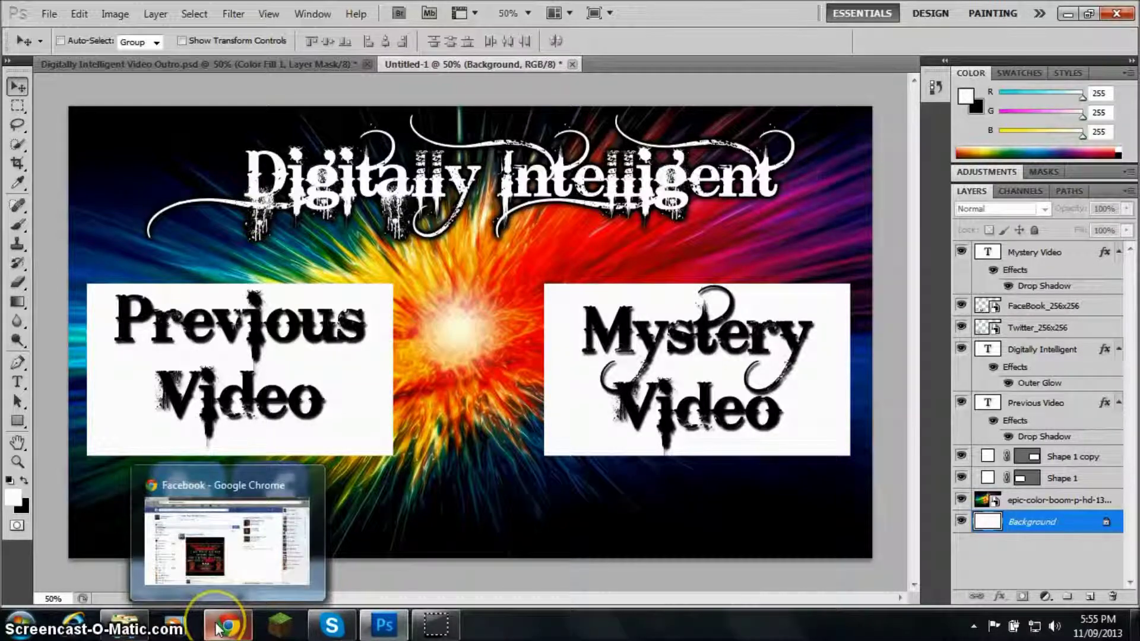
left_click(125, 624)
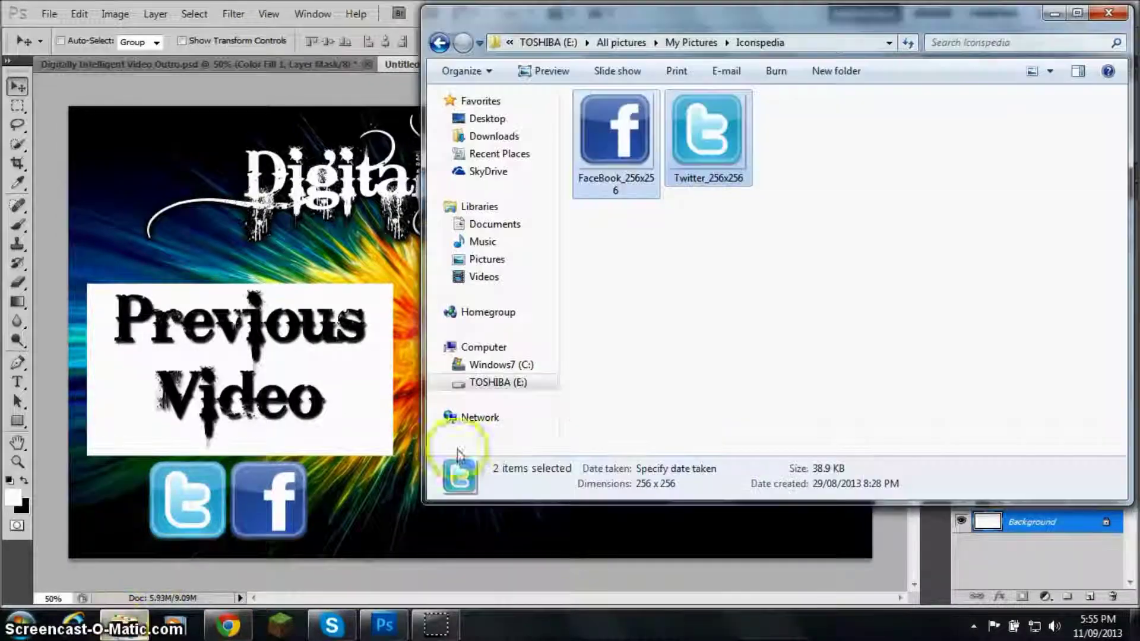
left_click(439, 42)
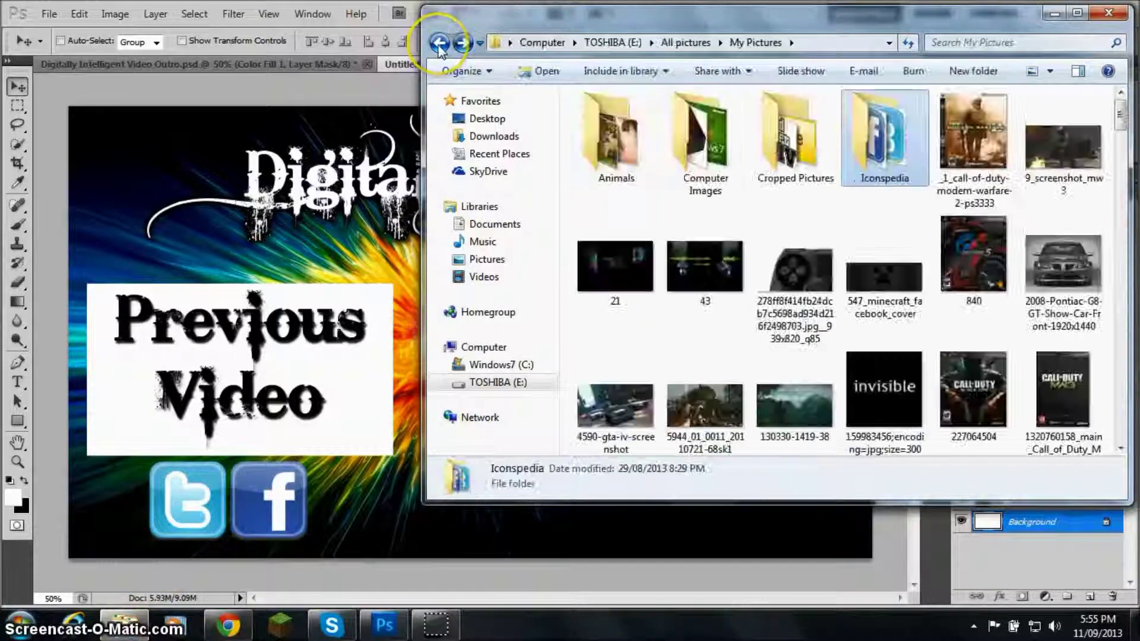
double_click(796, 135)
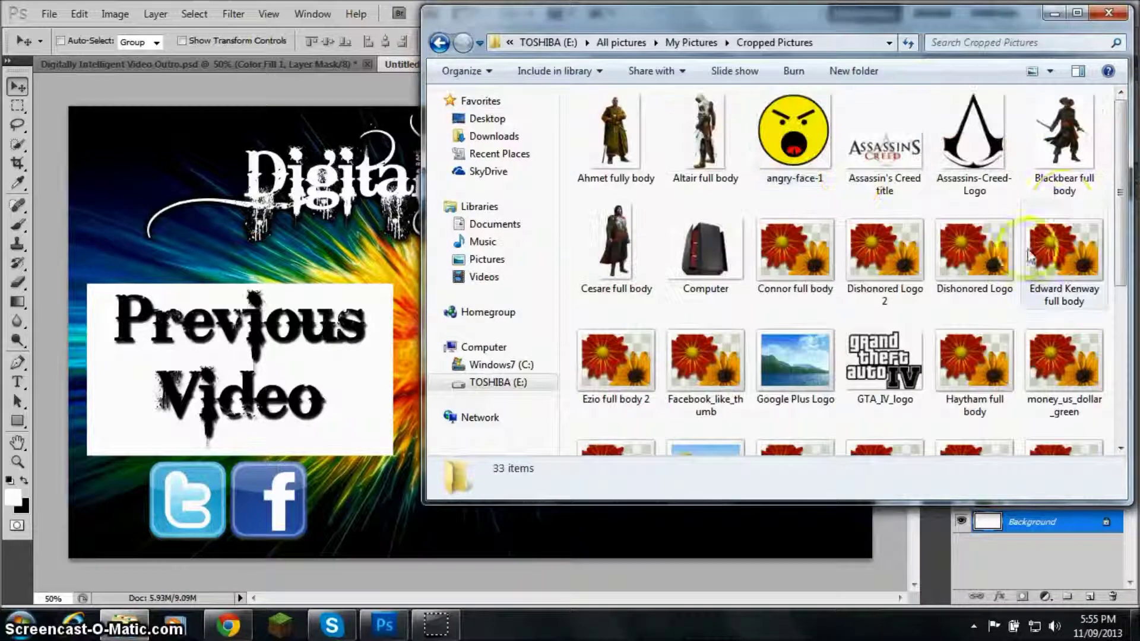
left_click_drag(1120, 196, 1105, 348)
left_click(621, 413)
left_click_drag(558, 422, 338, 375)
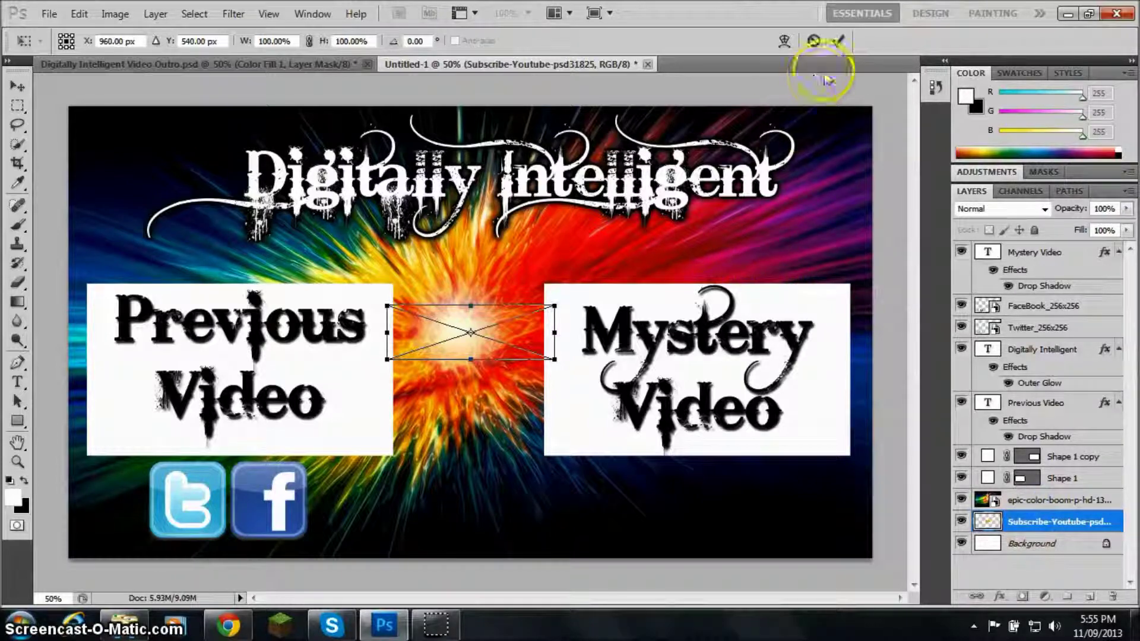
left_click(837, 41)
- Raise the Subscribe layer just above the epic-color-boom image layer and move the Subscribe button below the Mystery Video box
left_click_drag(1072, 530, 1063, 496)
left_click_drag(468, 339, 663, 503)
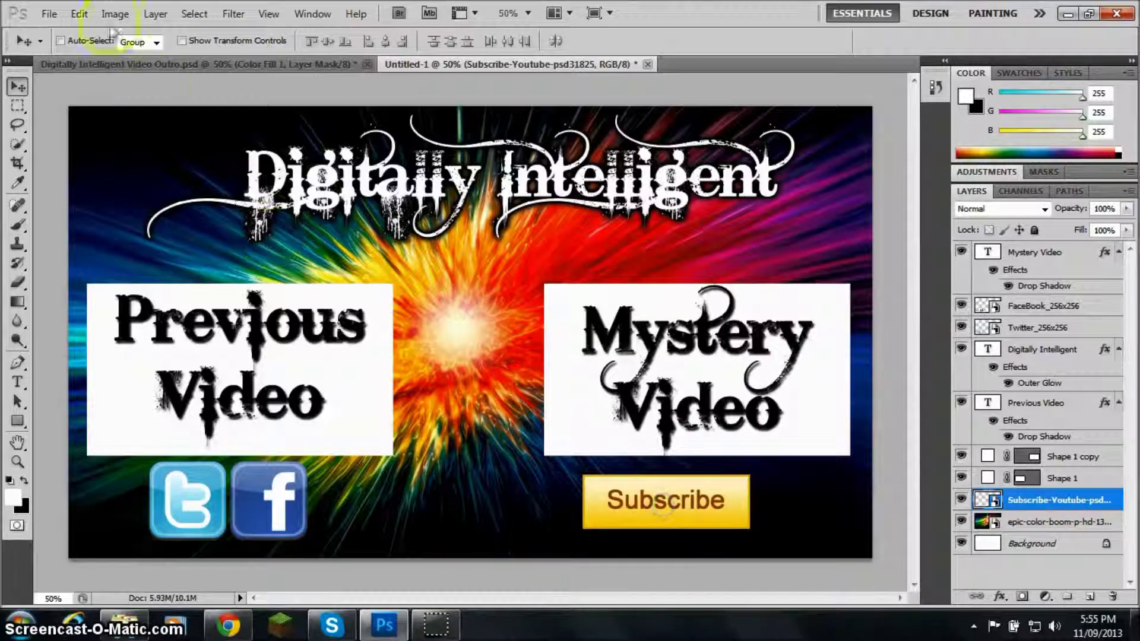
- Enlarge the Subscribe button proportionally to about 127% and shift it slightly up and right below the Mystery Video box
left_click(182, 40)
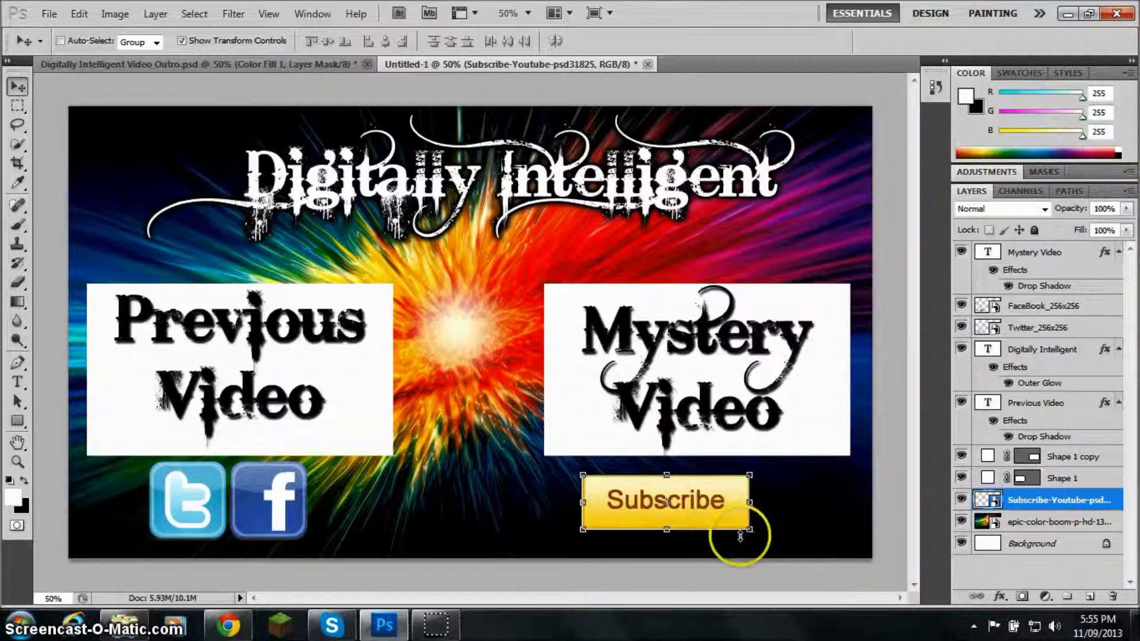
left_click_drag(751, 533, 795, 542)
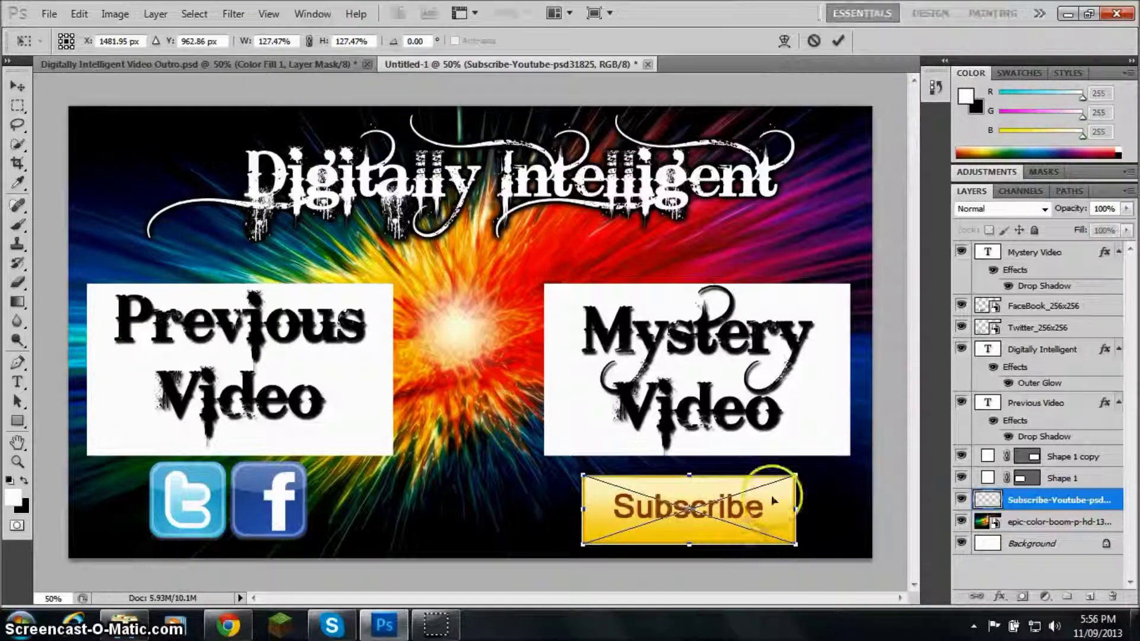
left_click(837, 41)
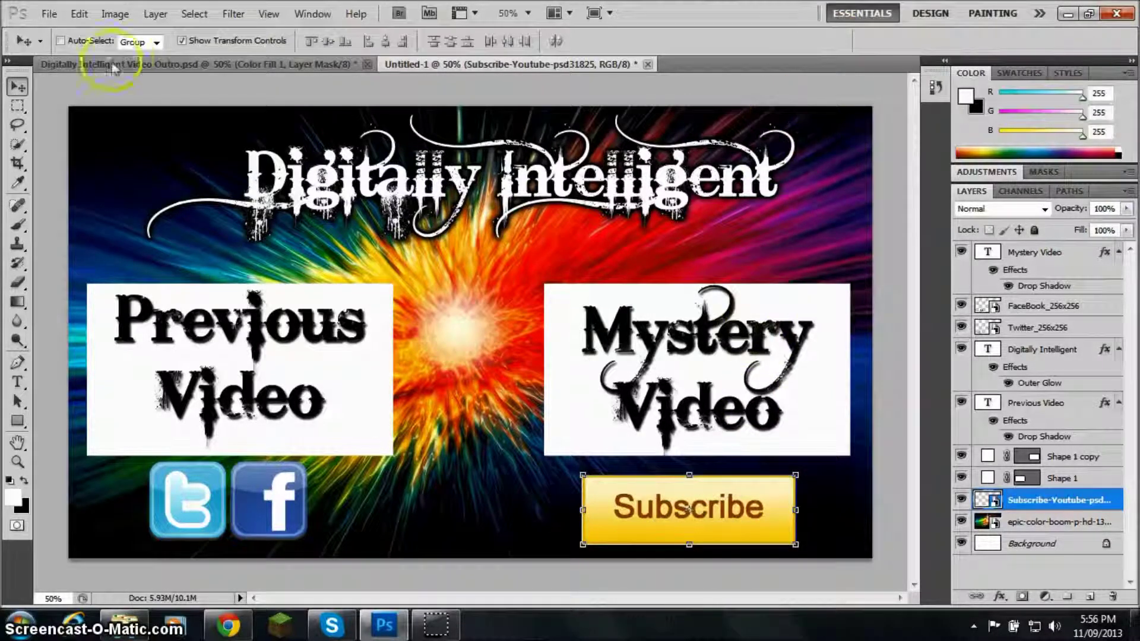
left_click(182, 40)
left_click_drag(704, 507, 711, 502)
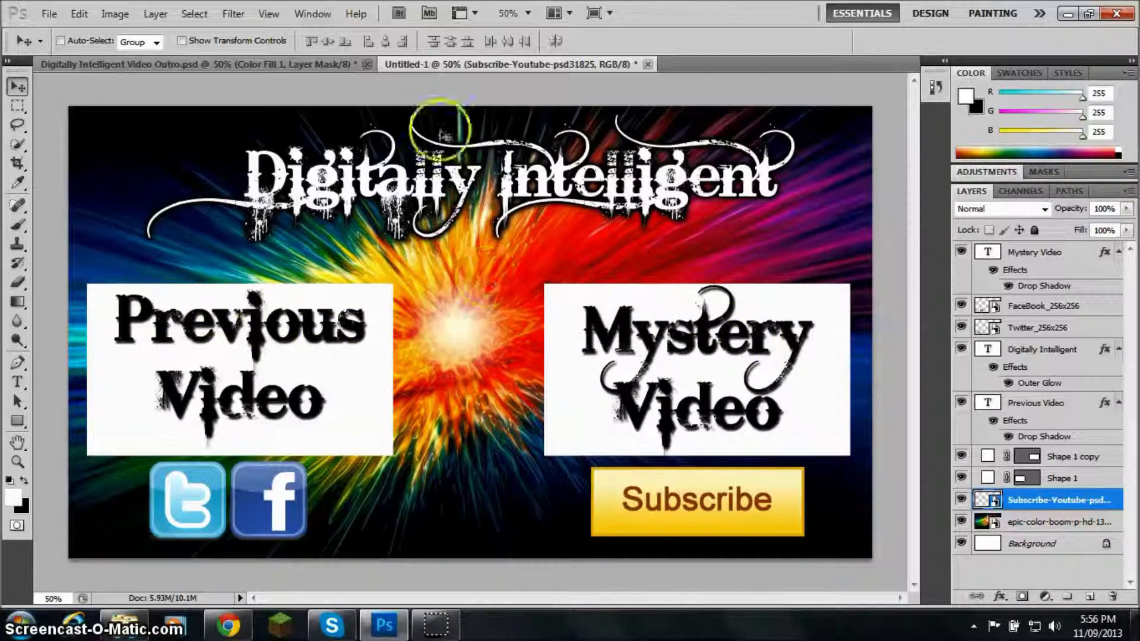
- Compare the new outro with the finished Digitally Intelligent Video Outro.psd document, and return to the new one
left_click(316, 64)
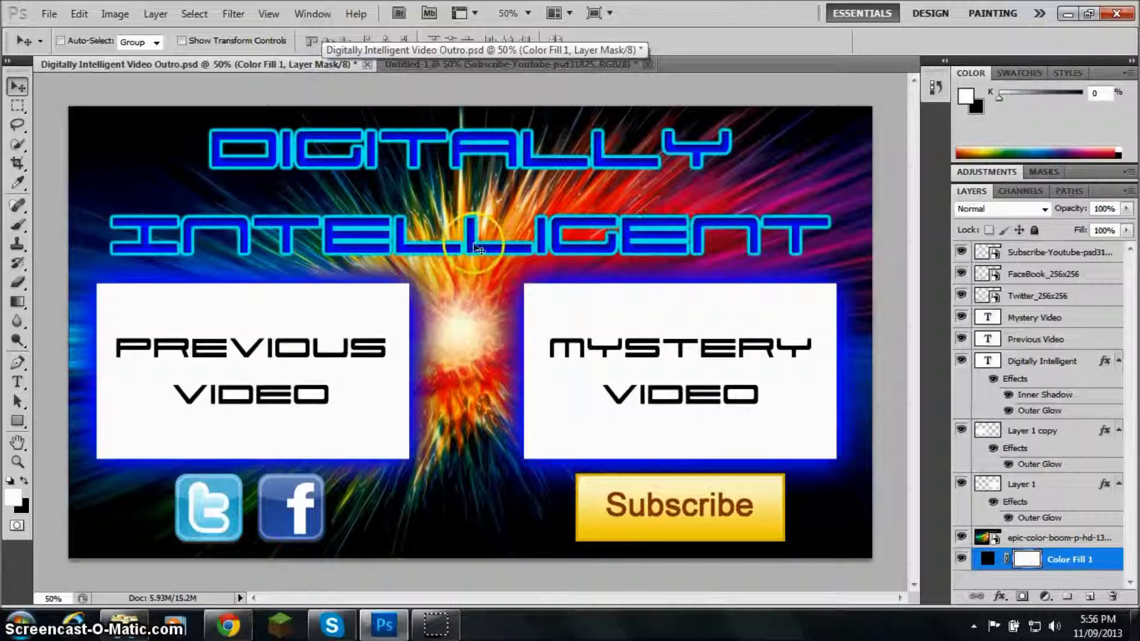
left_click(494, 64)
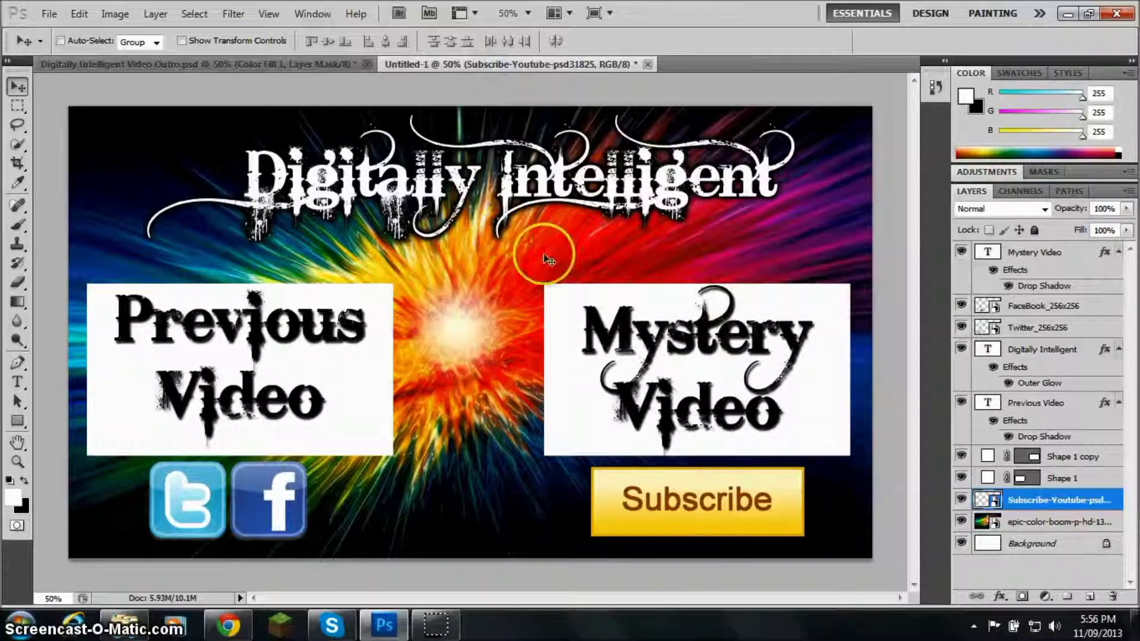